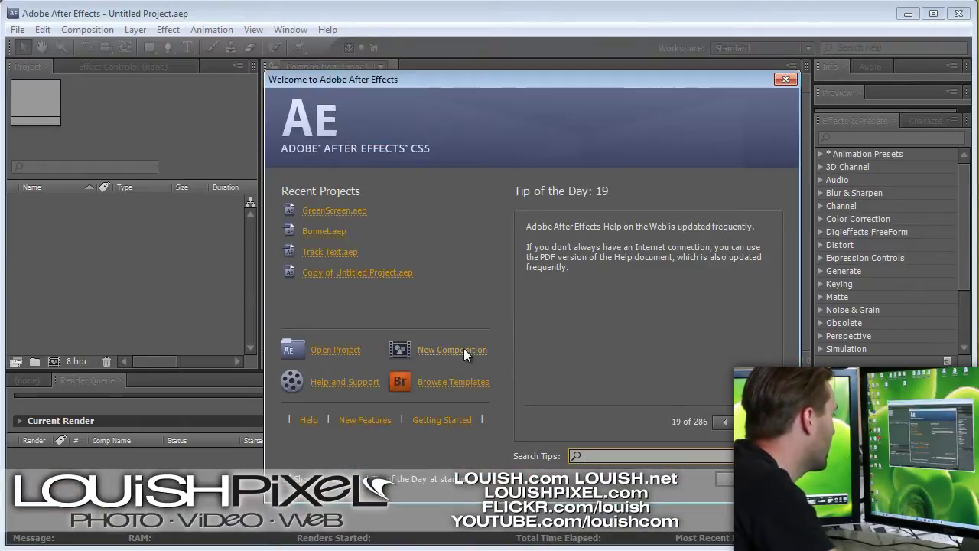
Start a new composition and check the pixel dimensions of IMG_6664.jpg in the LightroomTutorial folder in Windows Explorer
click(602, 455)
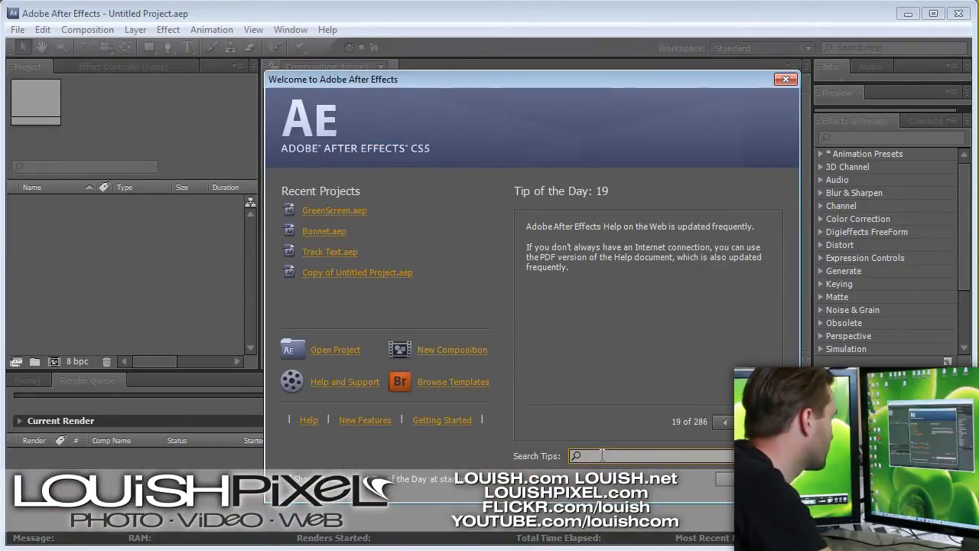
click(454, 348)
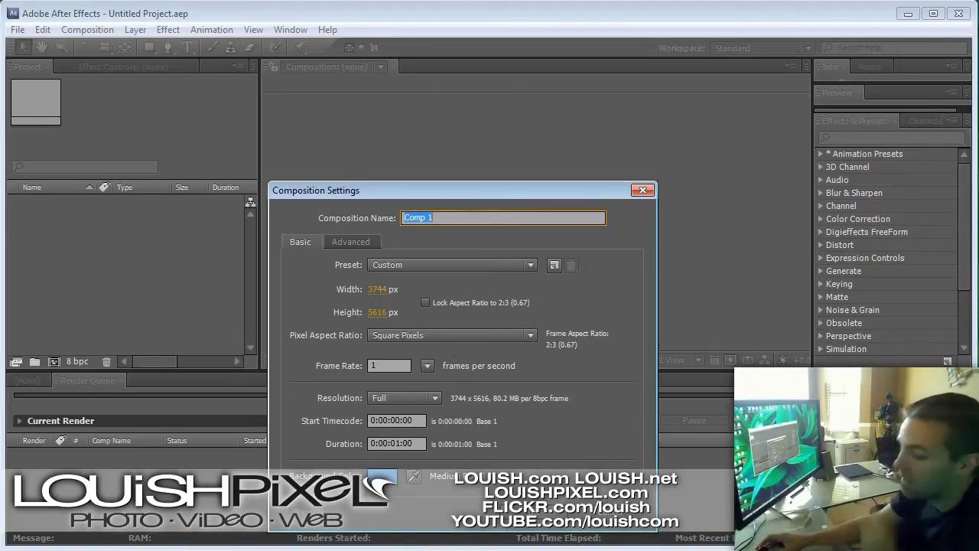
key(alt+Tab)
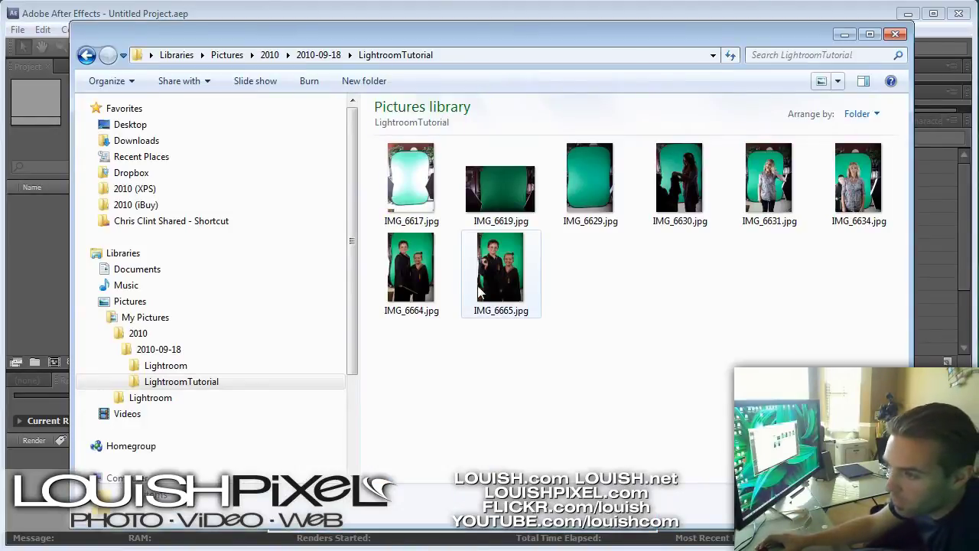
click(410, 282)
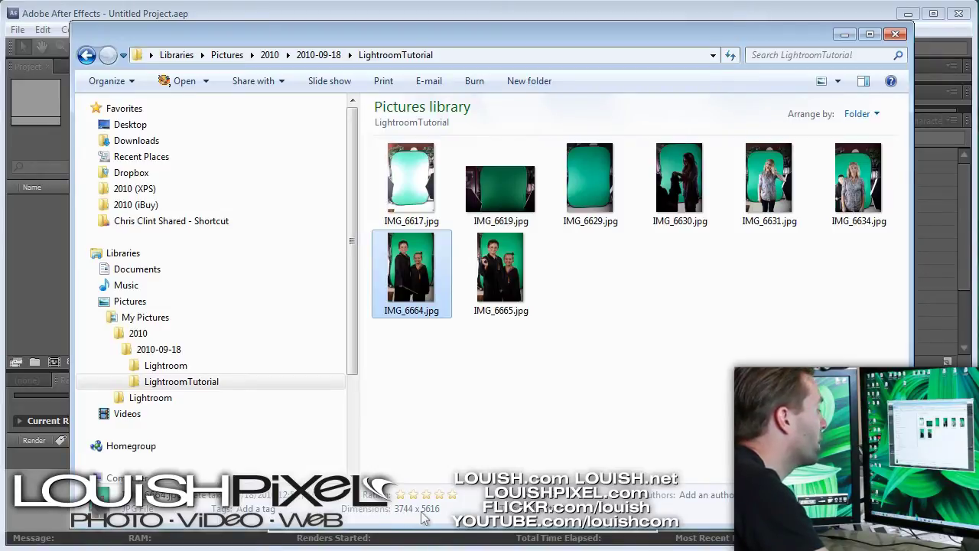
drag(384, 32, 454, 136)
click(391, 12)
Set the new composition's width to 3744 px and height to 5616 px, with a frame rate of 1 fps
key(ctrl+n)
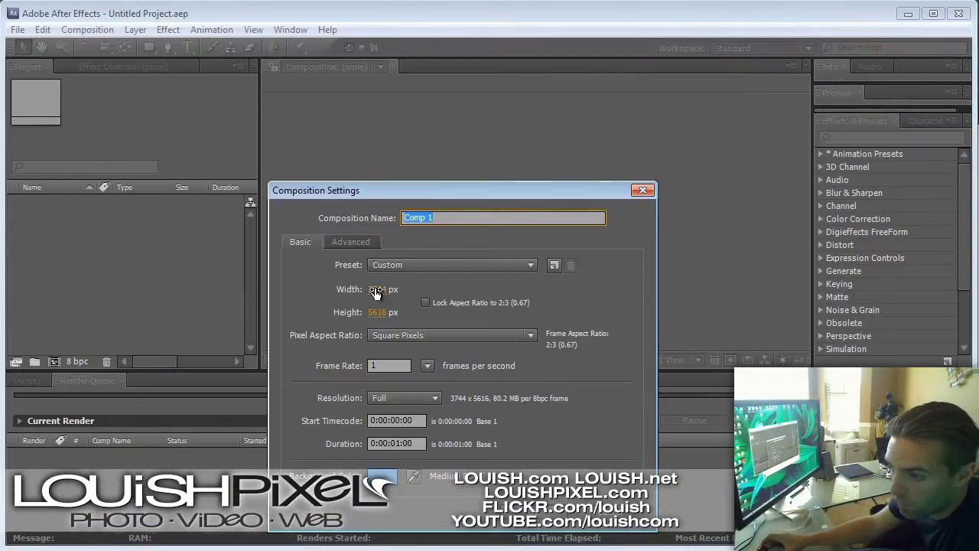
click(375, 291)
text(3744)
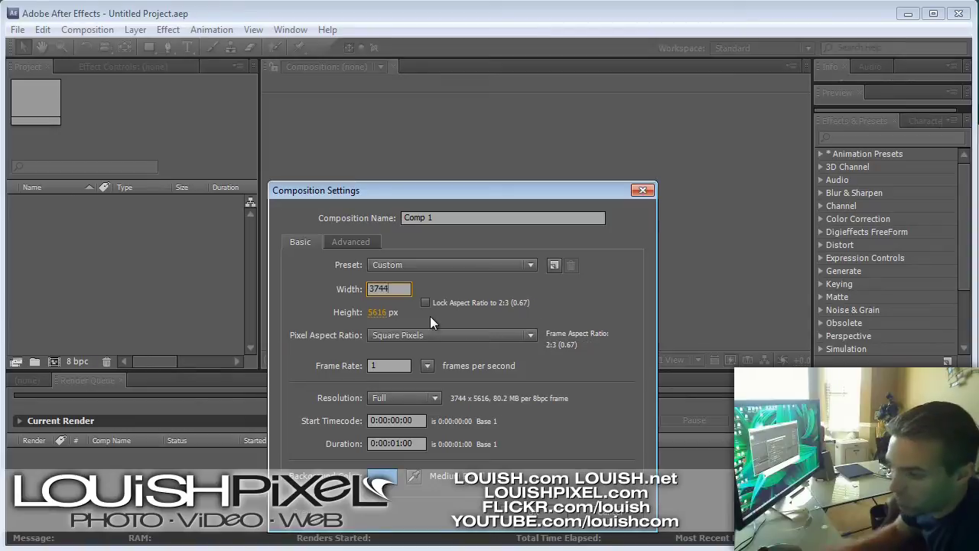
click(378, 313)
text(5616)
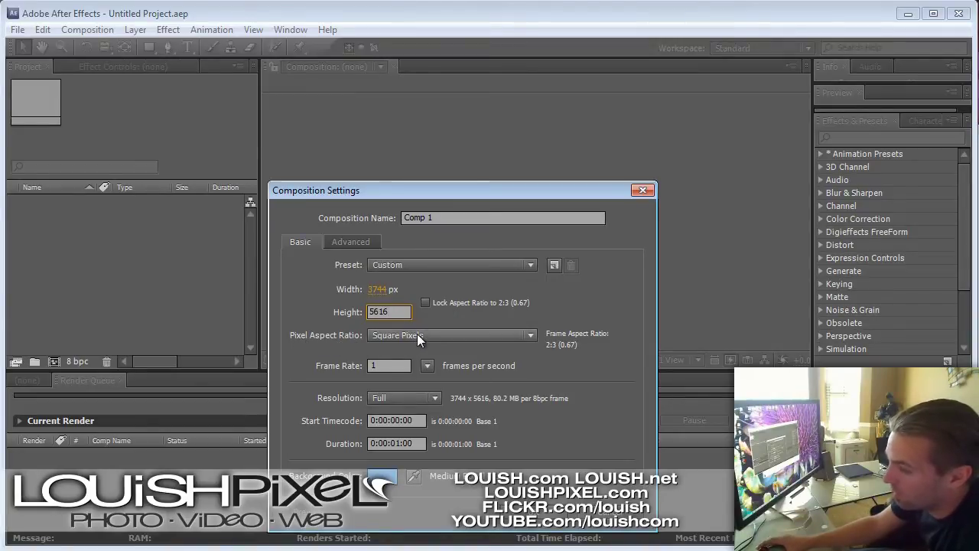
click(390, 367)
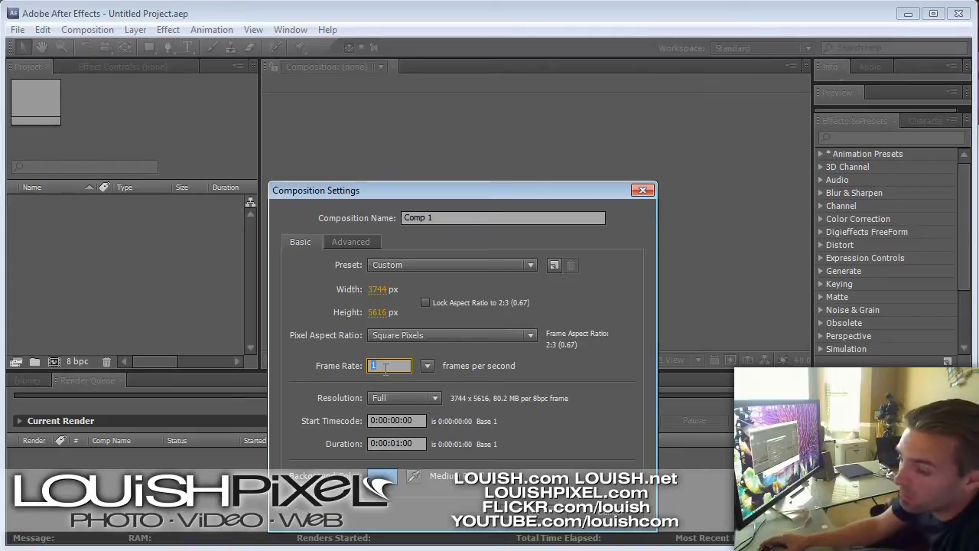
Set the composition's background color to white (FFFFFF) and create the composition
click(413, 475)
click(395, 481)
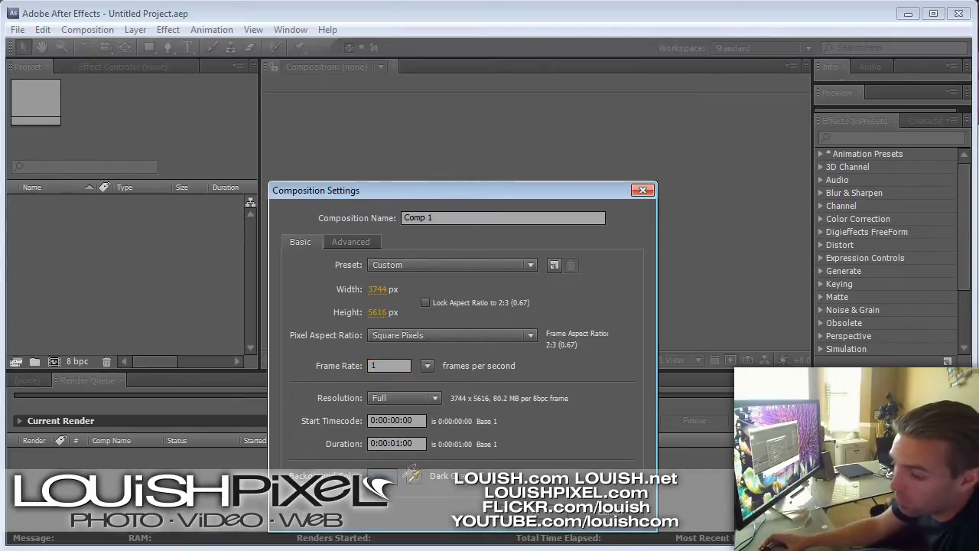
key(Return)
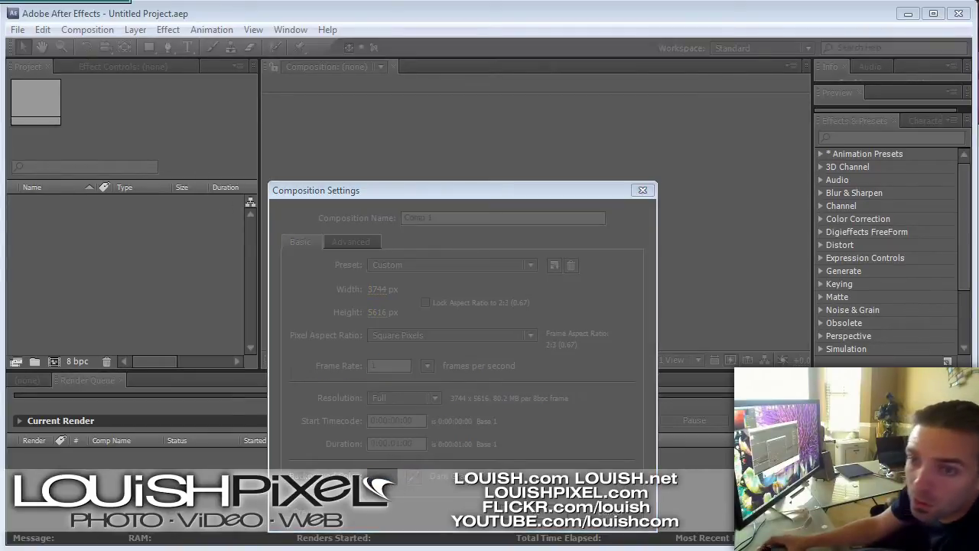
drag(283, 177, 260, 168)
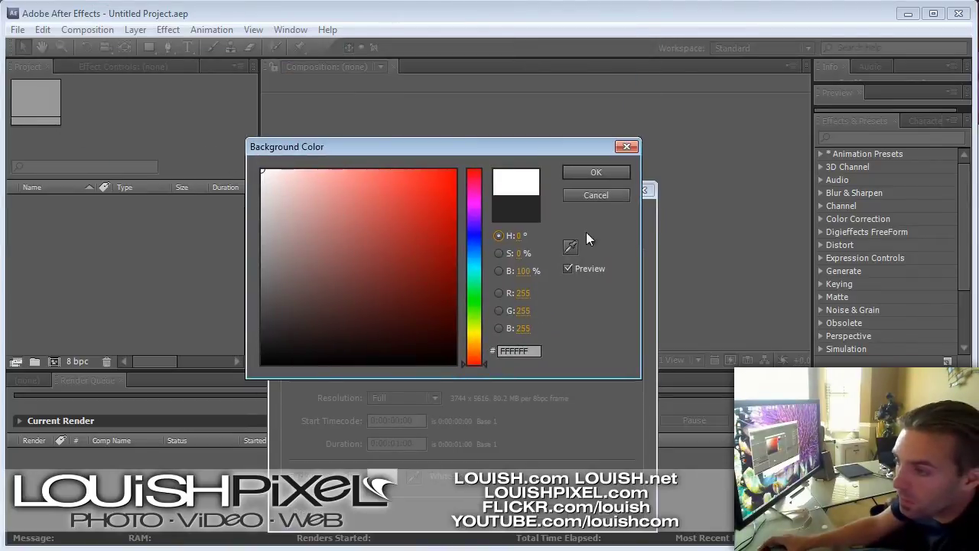
click(596, 172)
key(Return)
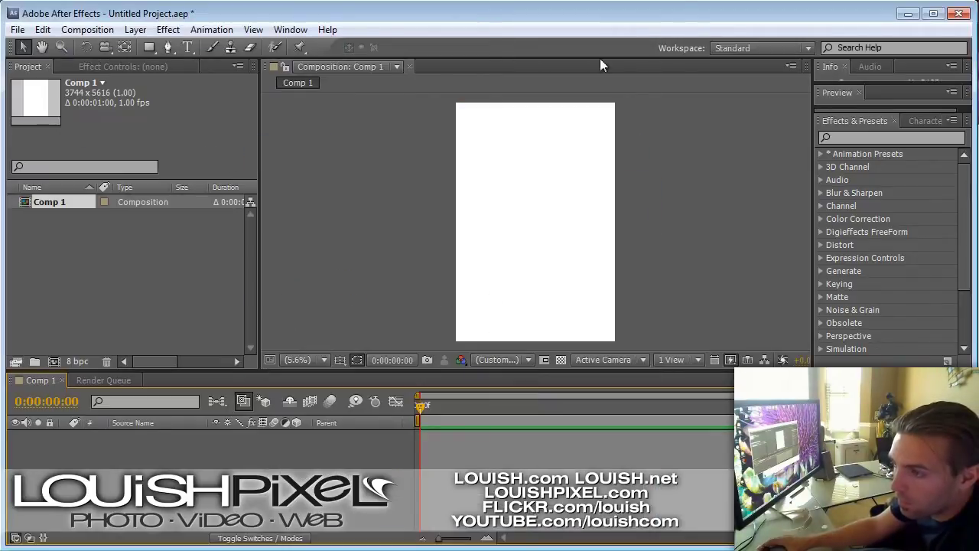
Import IMG_6664.jpg from the LightroomTutorial folder in Windows Explorer and add it as a layer in Comp 1
click(105, 243)
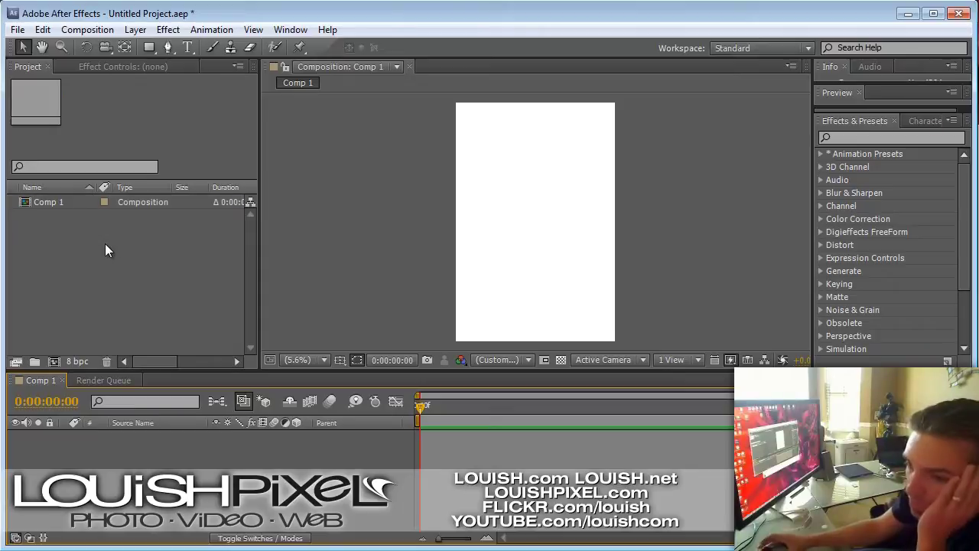
key(alt+Tab)
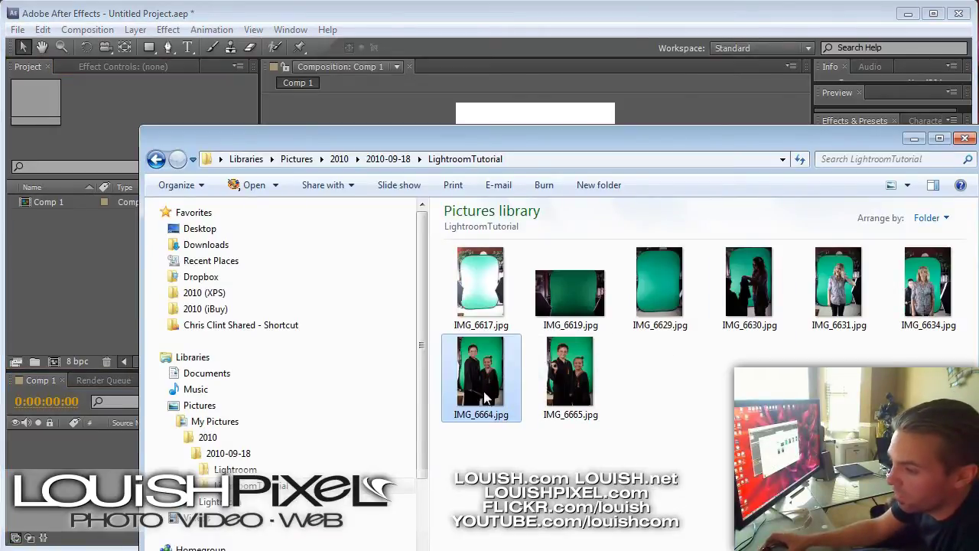
drag(82, 272, 81, 283)
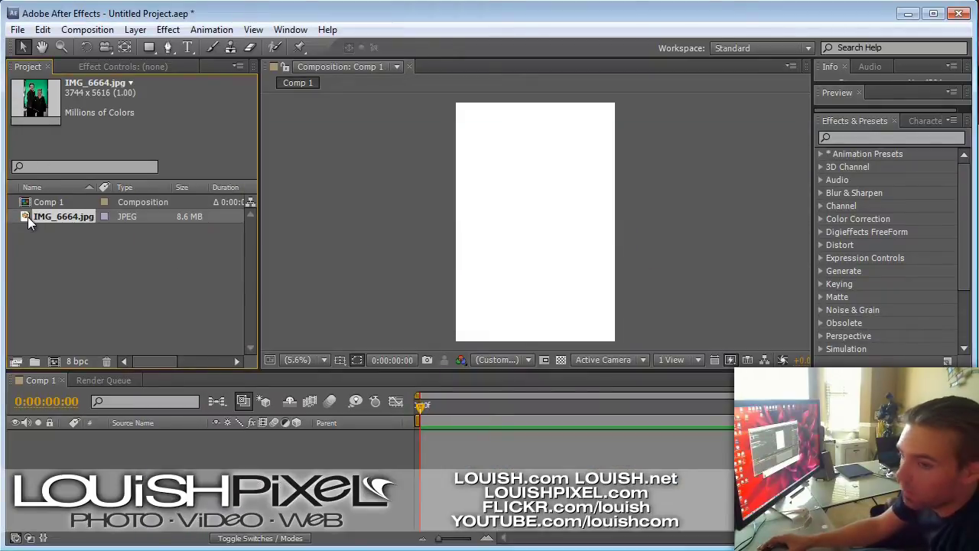
drag(28, 216, 531, 221)
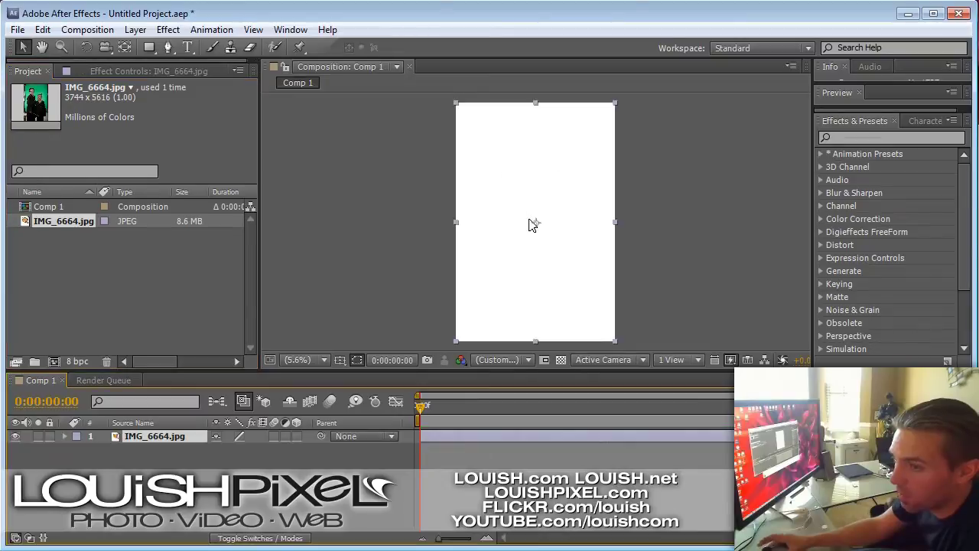
Find the Keylight (1.2) effect and apply it to the IMG_6664.jpg layer
click(864, 137)
text(k)
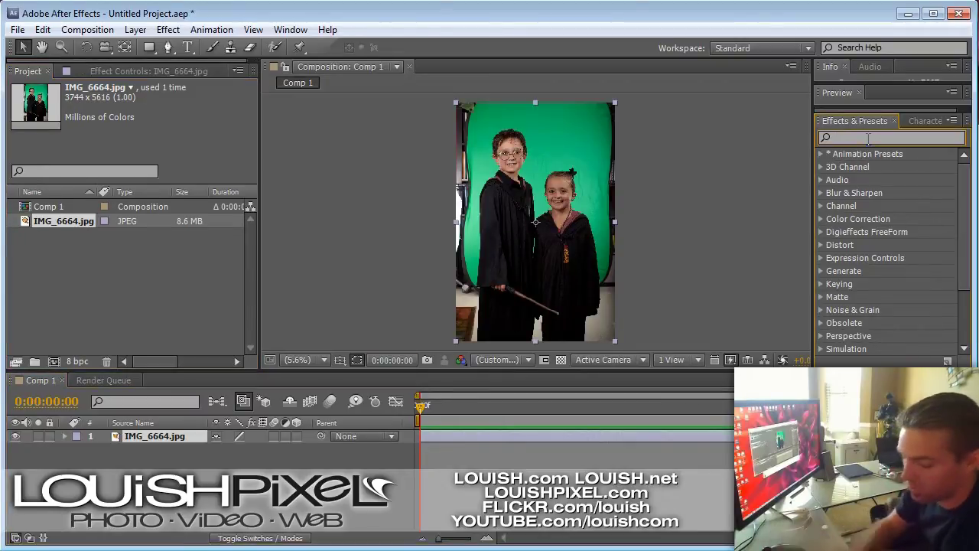
text(eyligh)
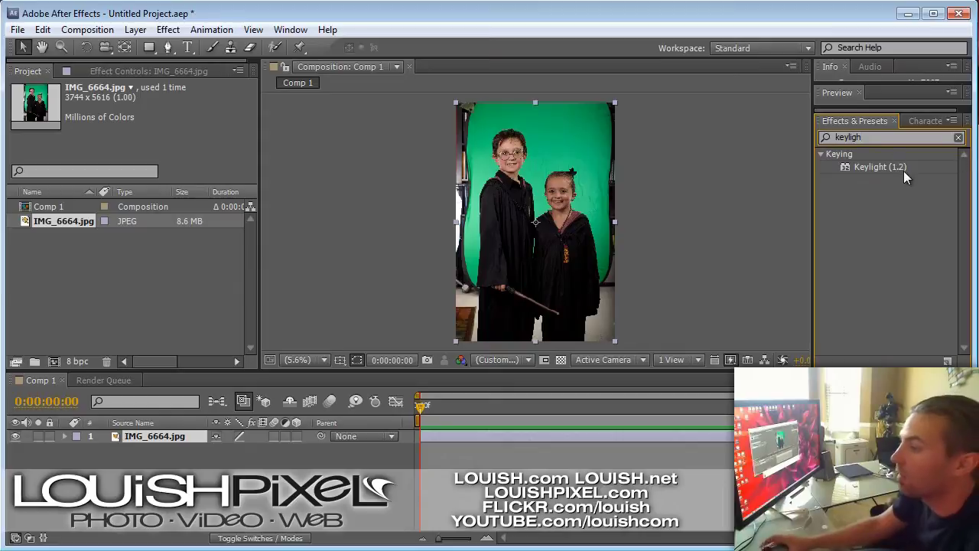
click(852, 167)
drag(848, 168, 541, 205)
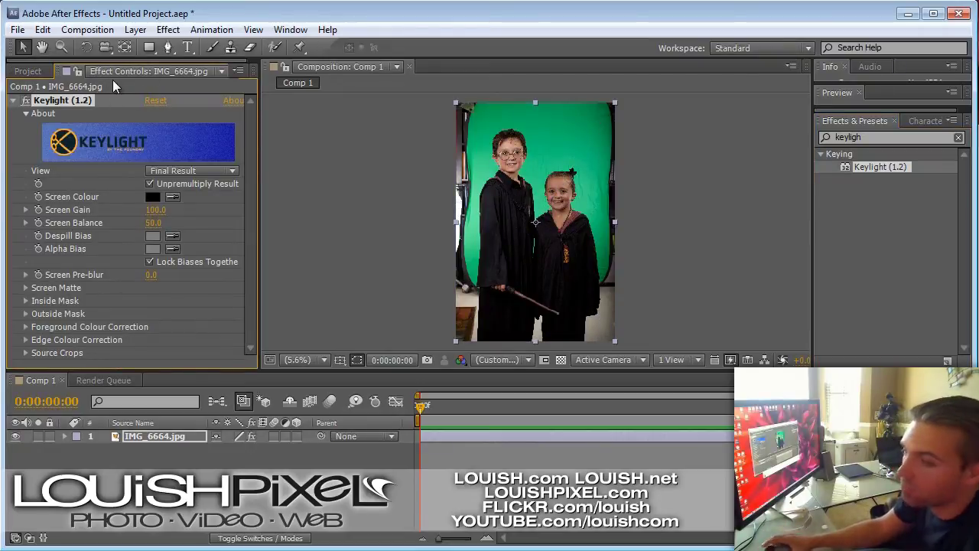
Try sampling the girl's skin tone in the photo as Keylight's Screen Colour
click(173, 197)
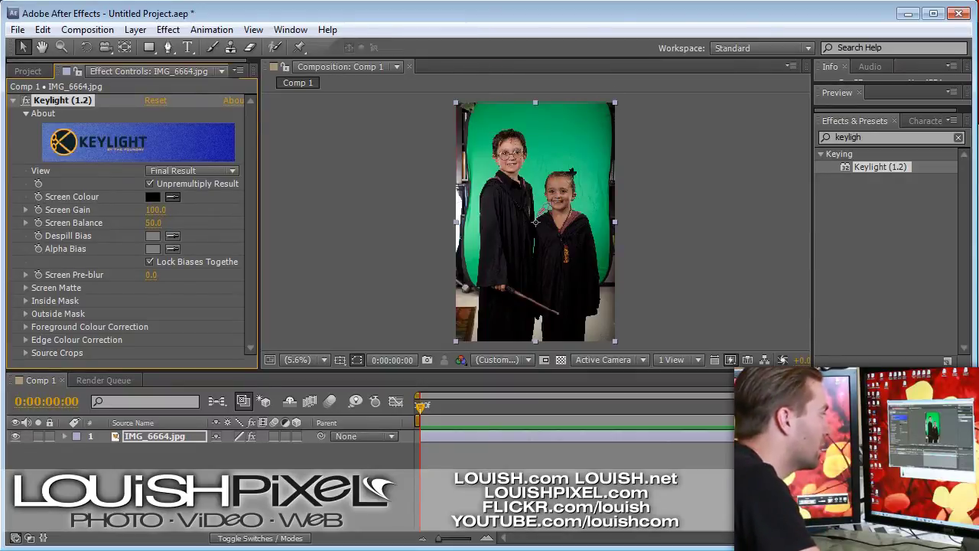
click(567, 177)
right_click(561, 183)
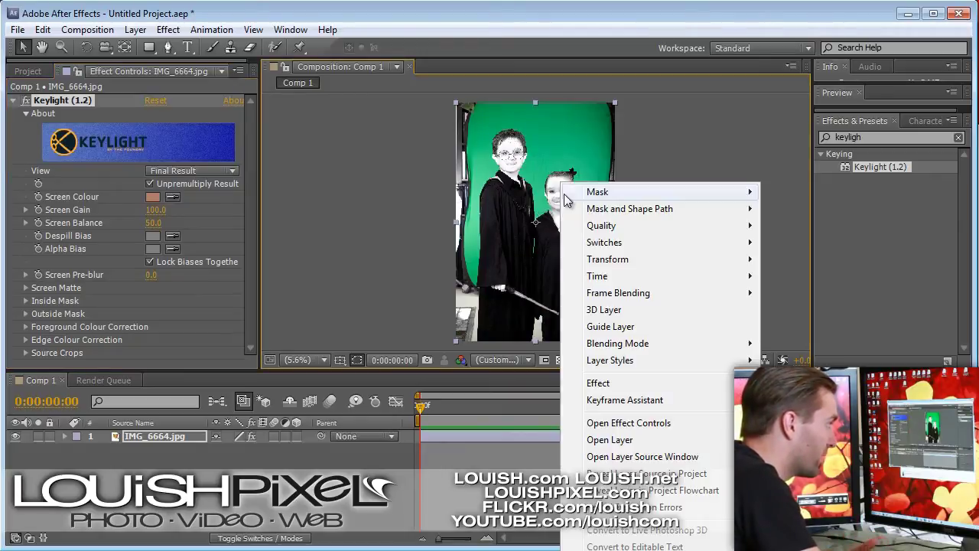
click(535, 33)
Sample the green backdrop between the two children as Keylight's Screen Colour and inspect the keyed edges up close
click(172, 196)
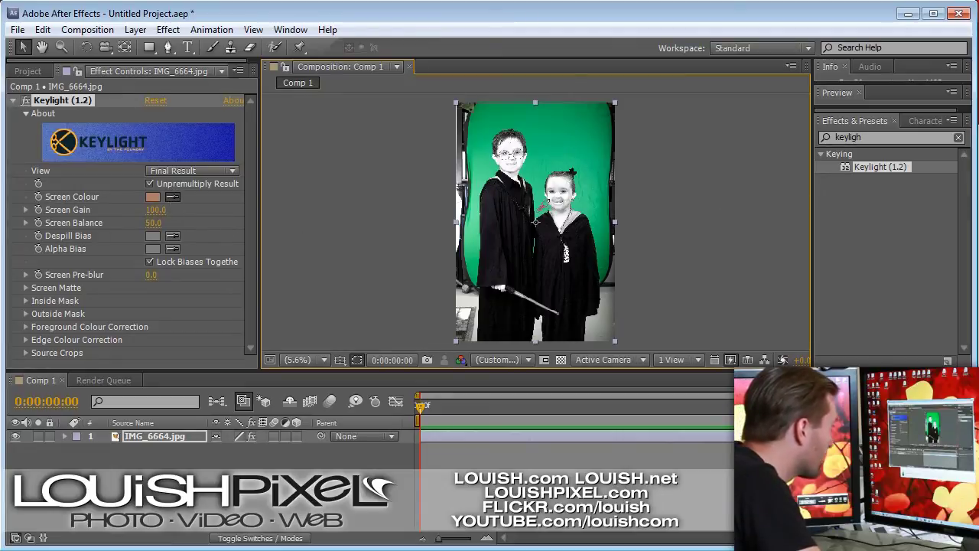
click(539, 208)
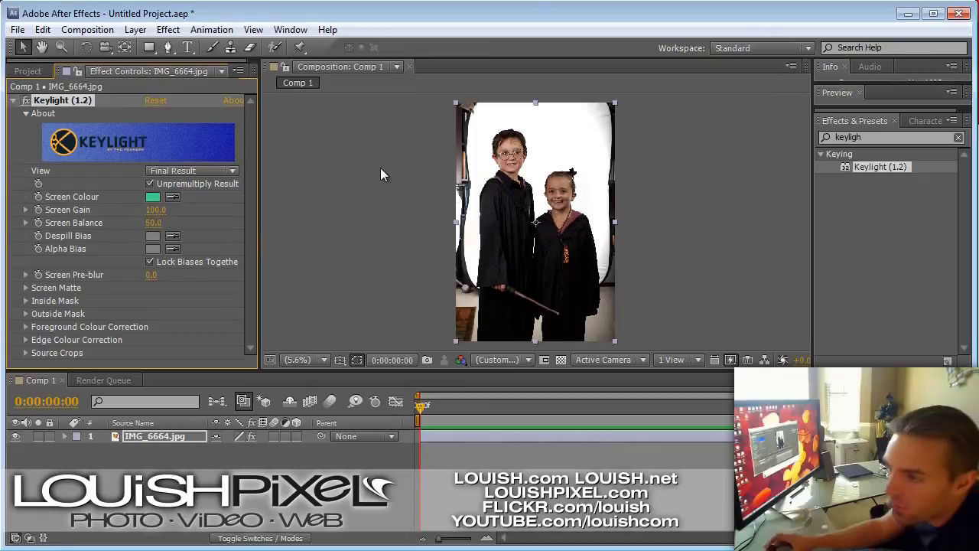
click(324, 359)
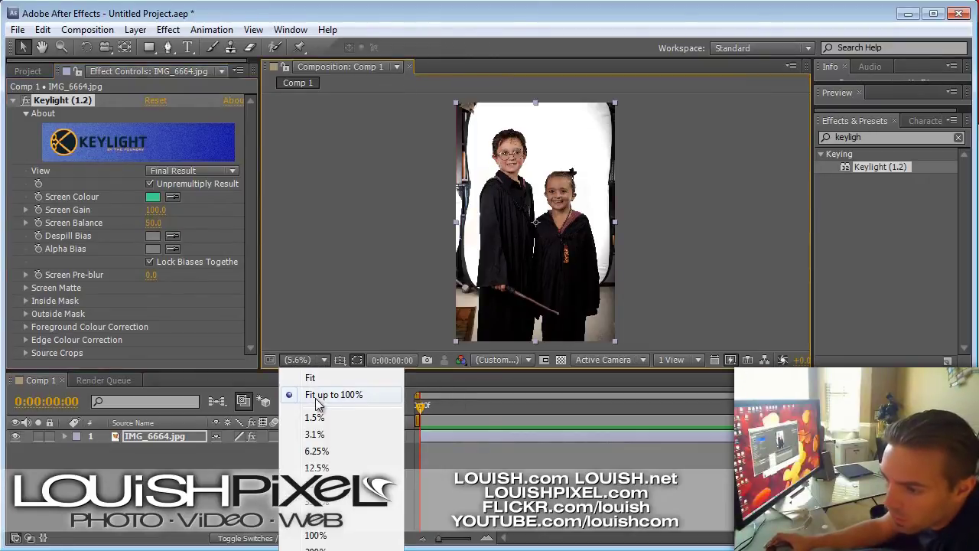
click(321, 504)
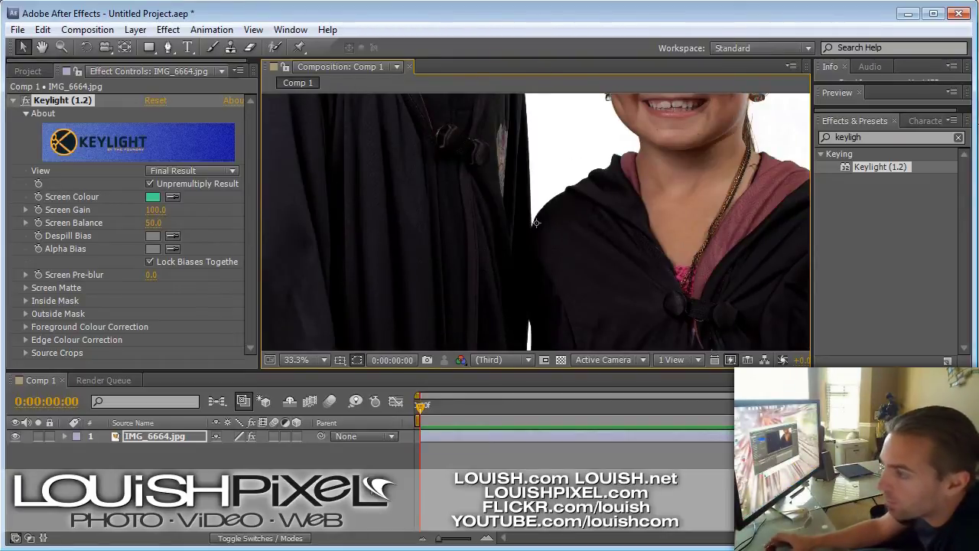
click(323, 360)
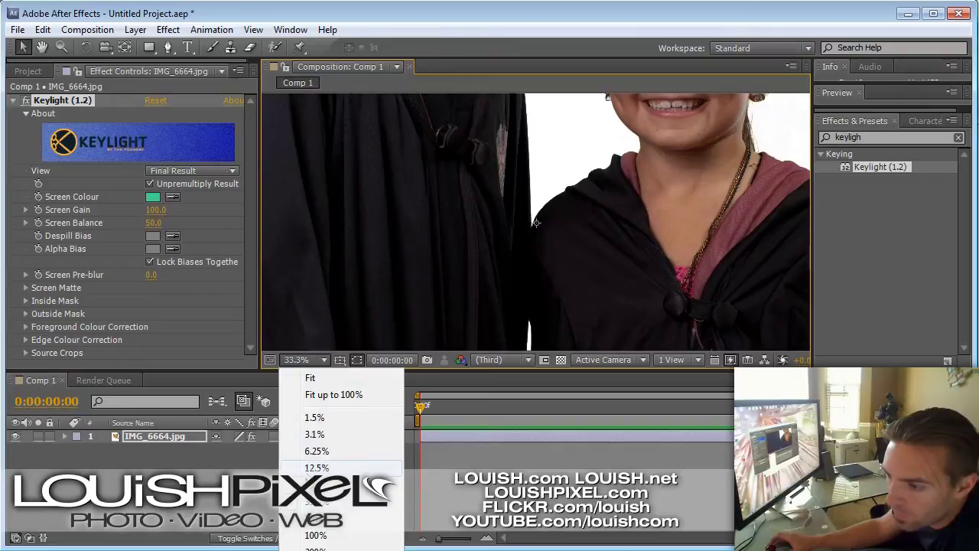
click(310, 480)
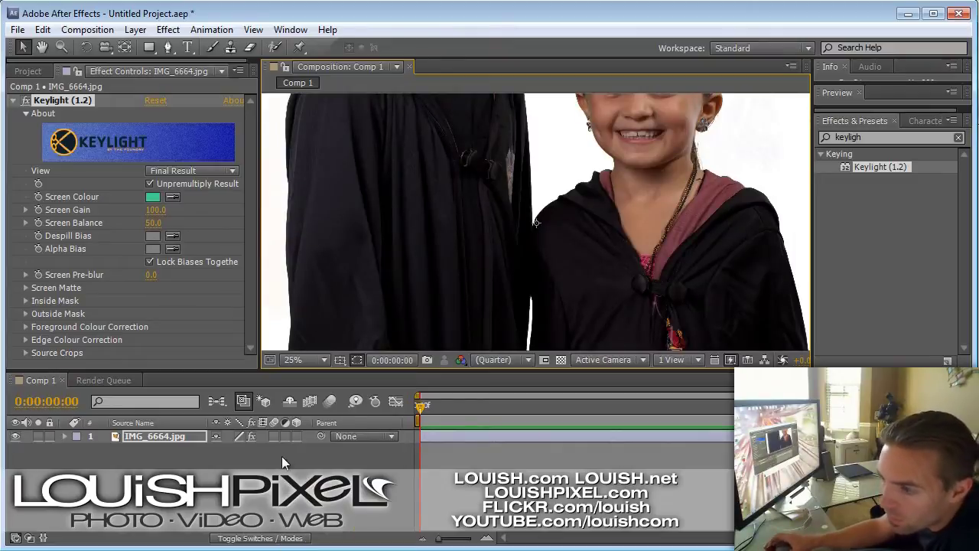
click(324, 359)
click(310, 467)
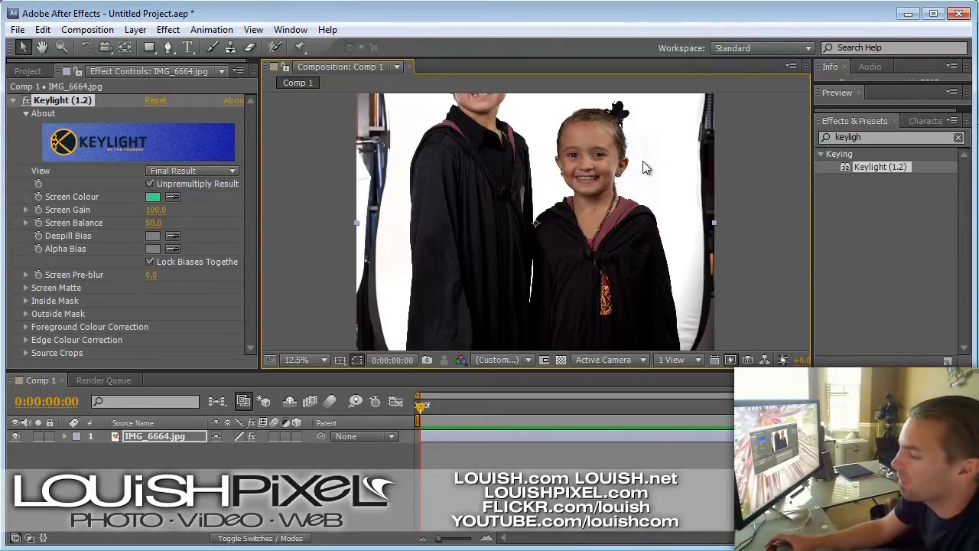
Try a Keylight Screen Gain of 115, and set it back to 100
mouse_move(155, 210)
mouse_down()
mouse_move(169, 210)
mouse_move(141, 215)
mouse_move(172, 219)
mouse_up()
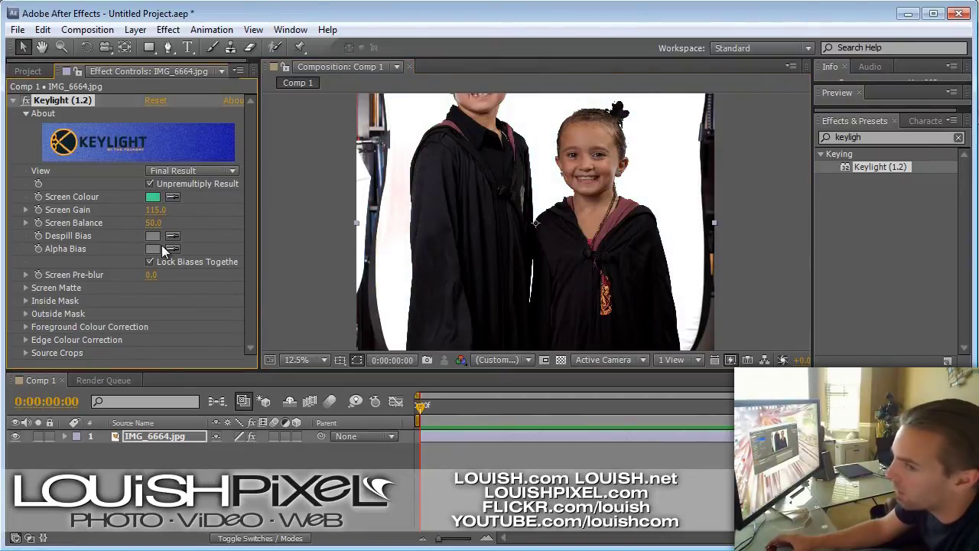
click(155, 211)
text(100)
key(Return)
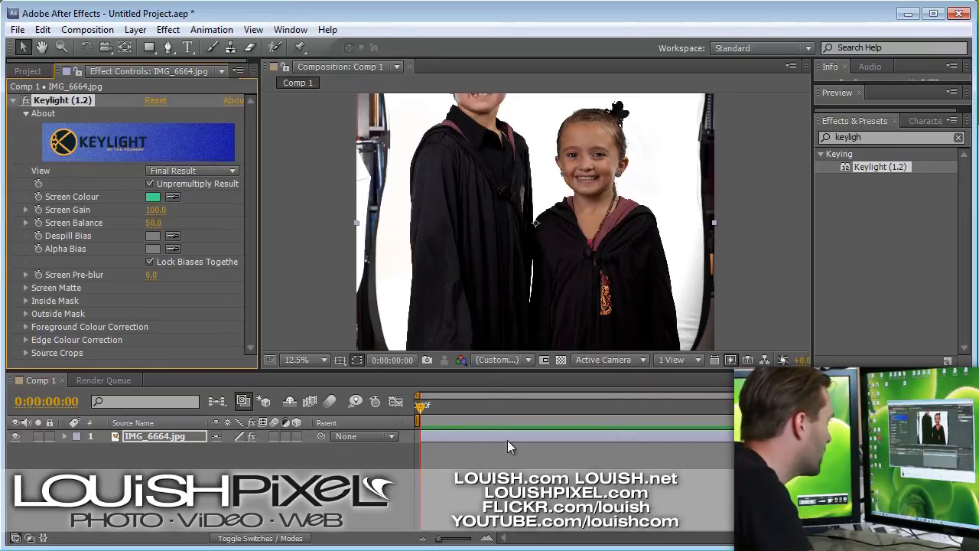
click(87, 29)
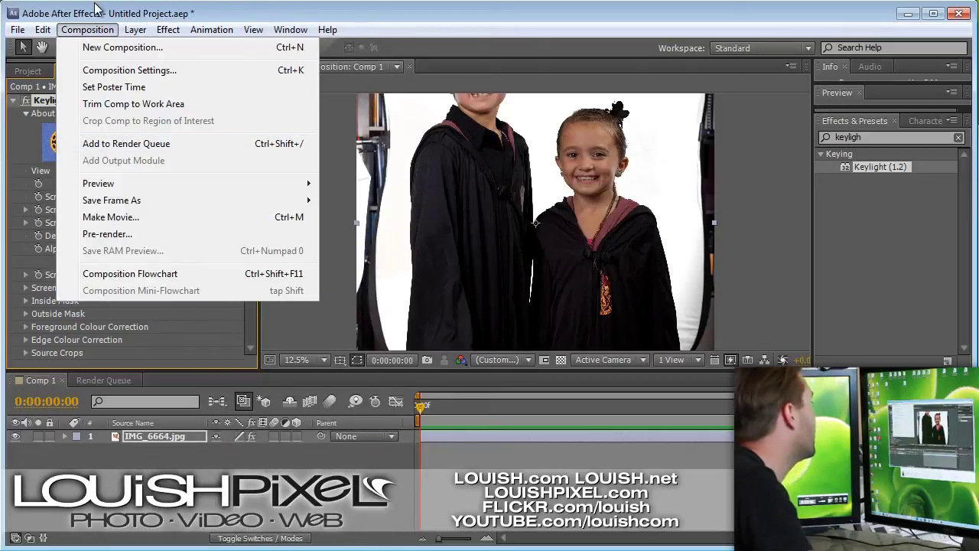
click(105, 14)
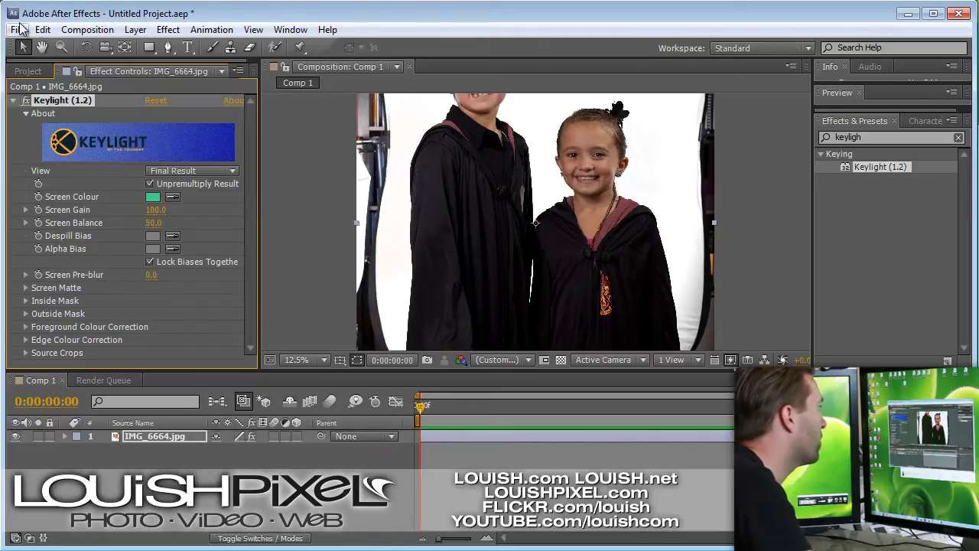
click(17, 29)
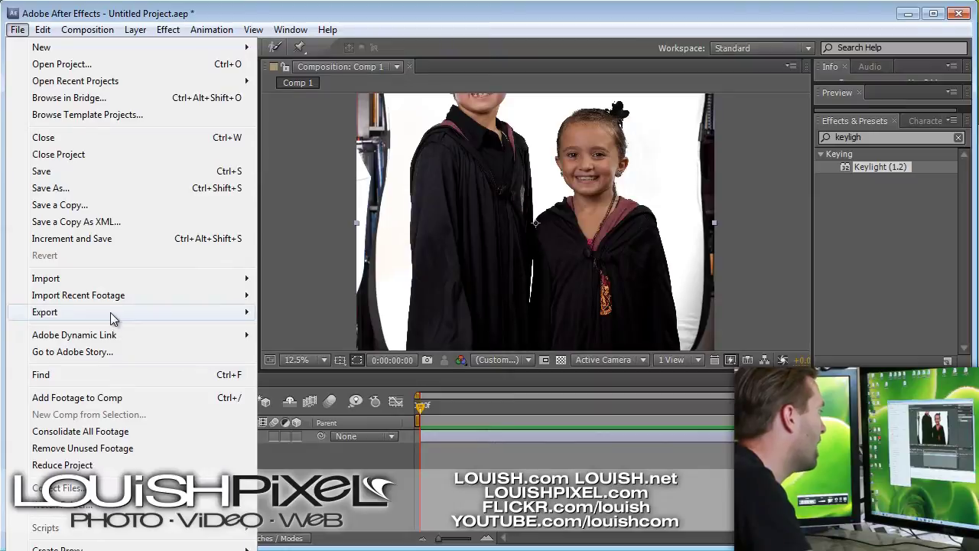
mouse_move(115, 312)
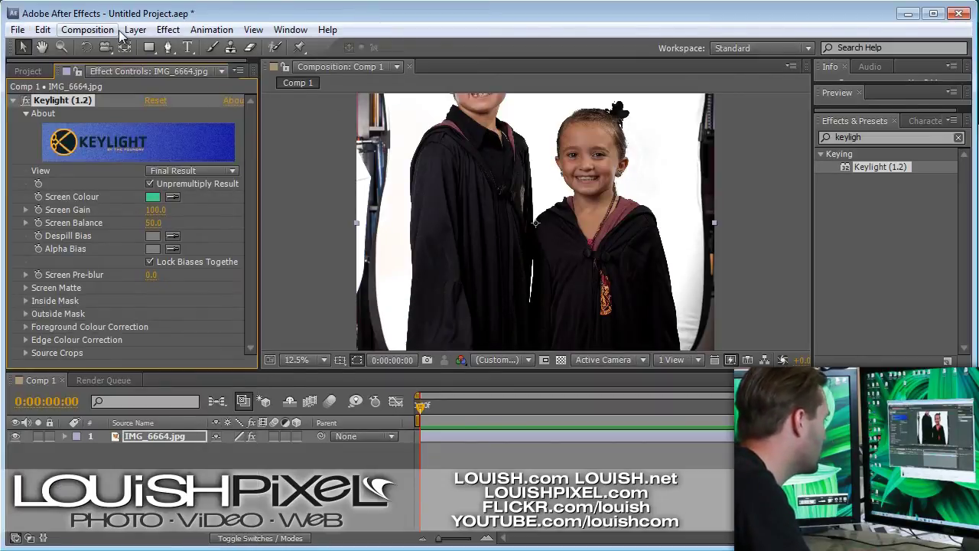
Add Comp 1 to the render queue and set its output module to PNG Sequence with RGB + Alpha channels
click(90, 32)
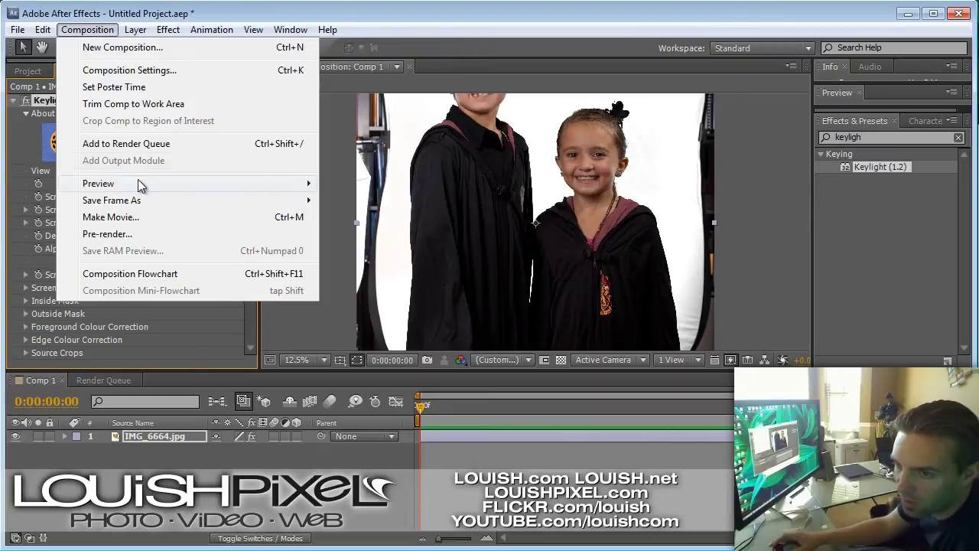
click(158, 146)
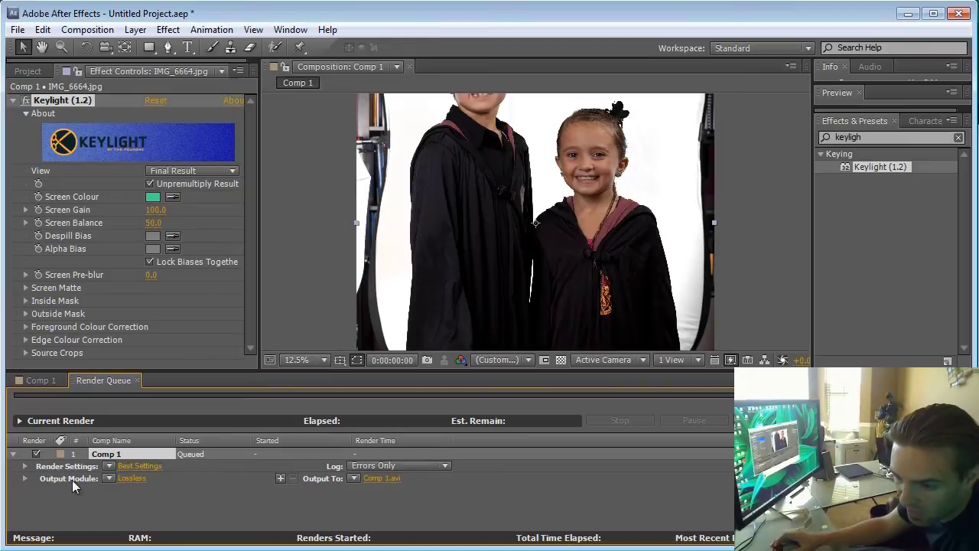
click(126, 478)
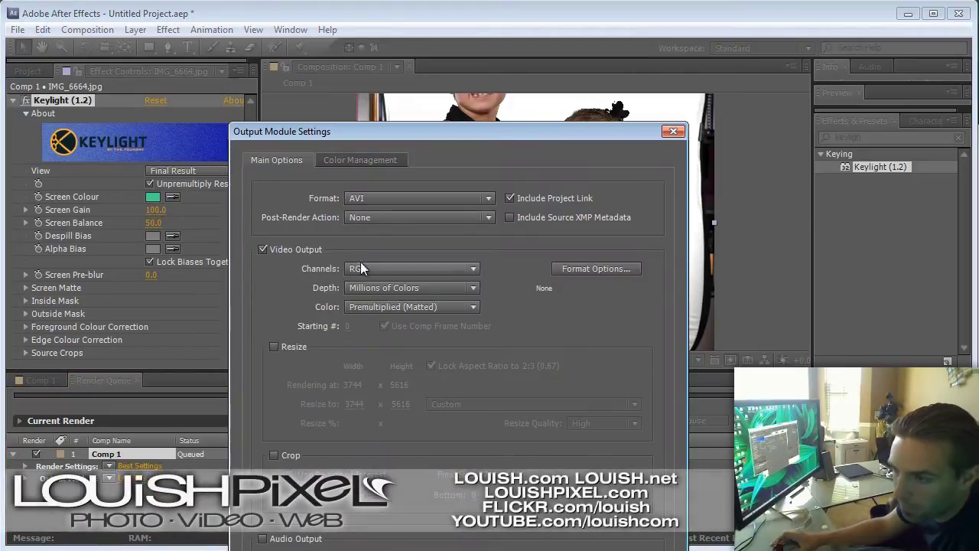
click(374, 198)
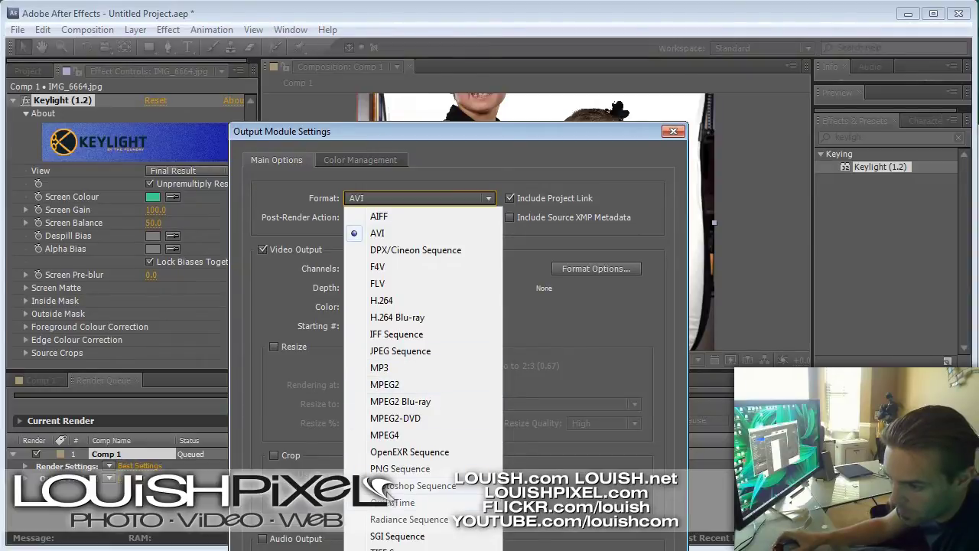
click(391, 469)
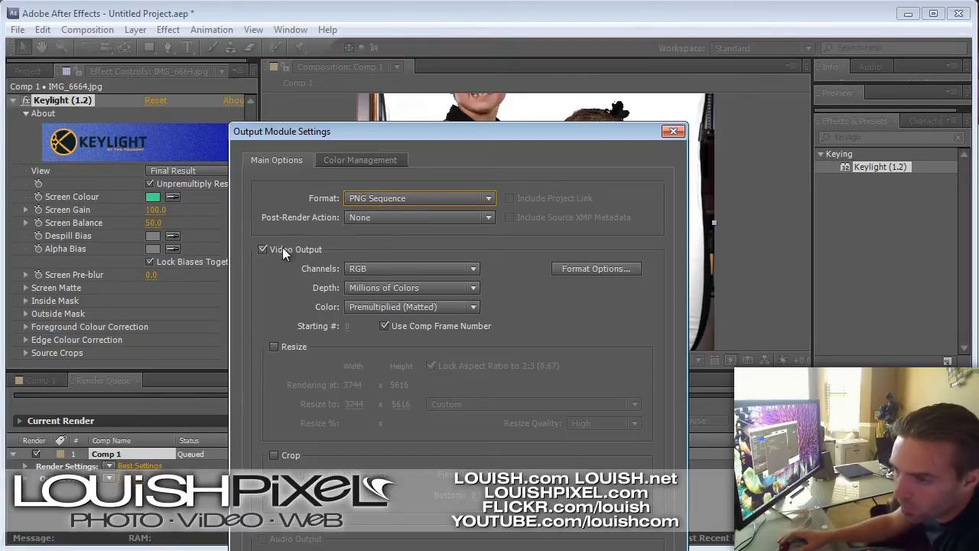
click(376, 271)
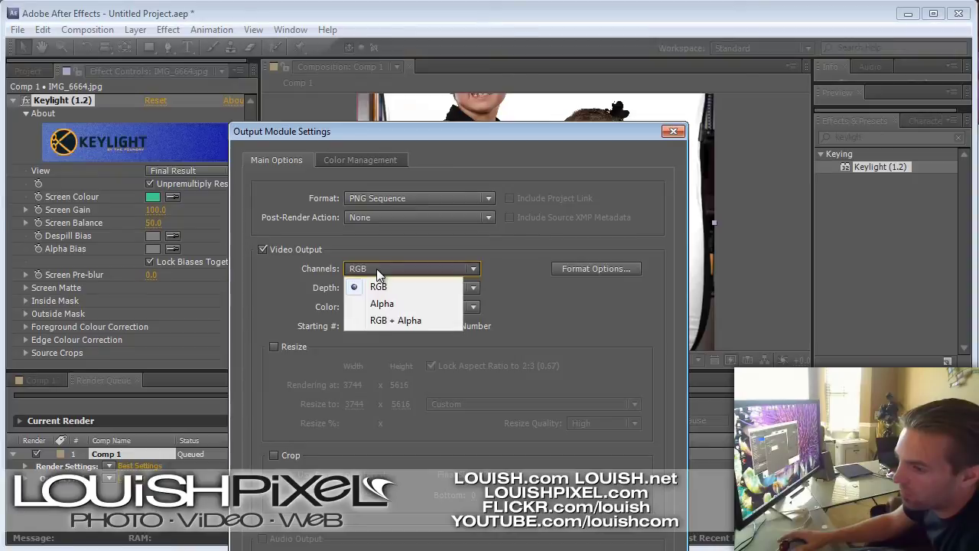
click(408, 320)
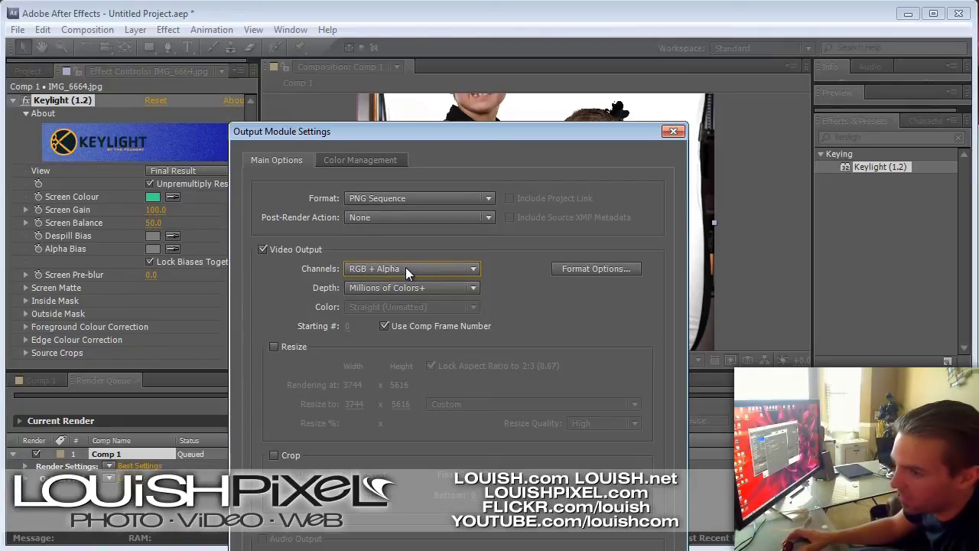
key(Return)
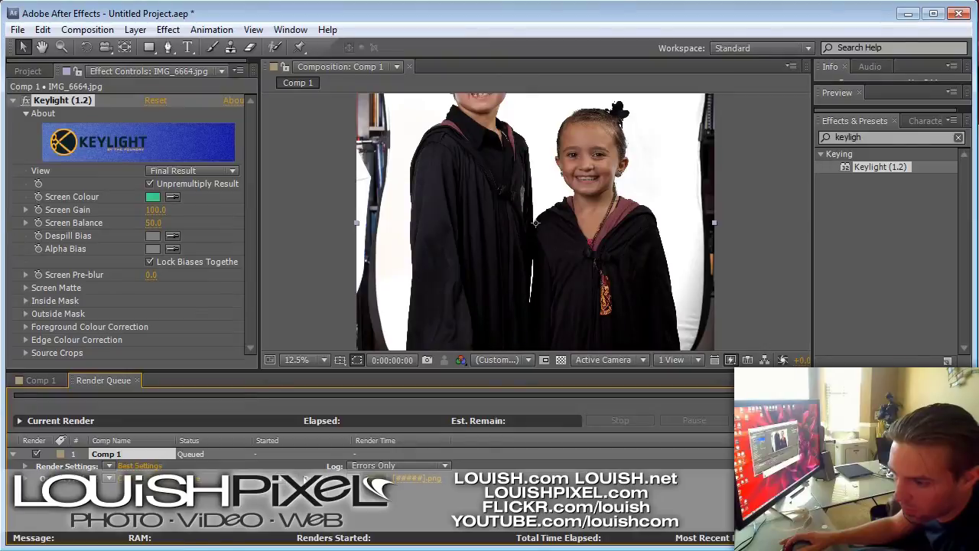
Set the PNG output to save in the LightroomTutorial folder and render the queued composition
click(405, 478)
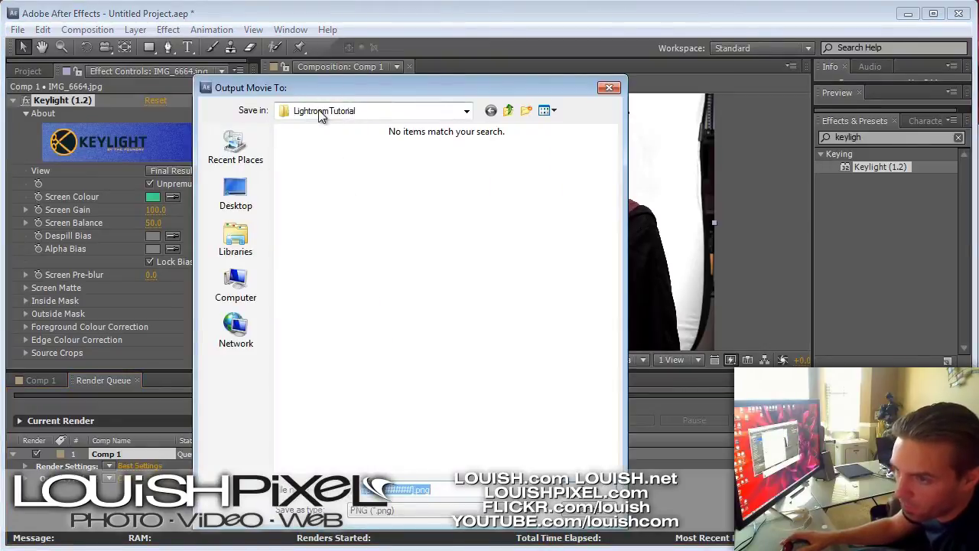
key(Return)
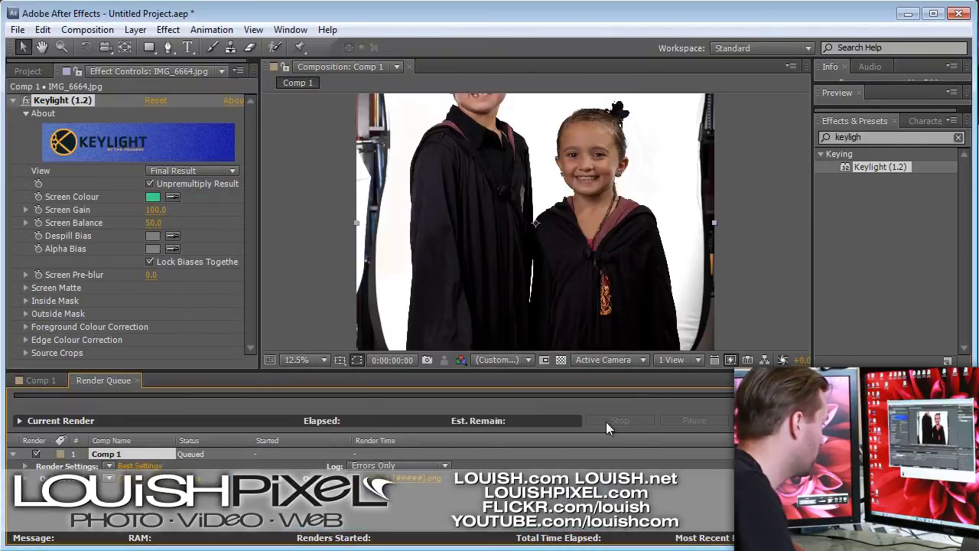
click(769, 419)
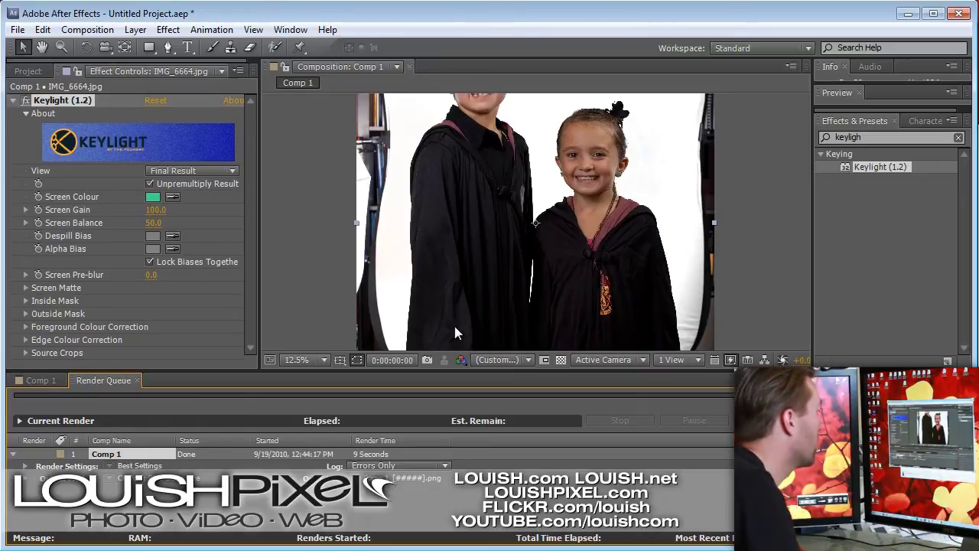
Switch to the LightroomTutorial folder in Windows Explorer and open the rendered Comp 1_00000.png in Jasc Paint Shop Pro
key(alt+Tab)
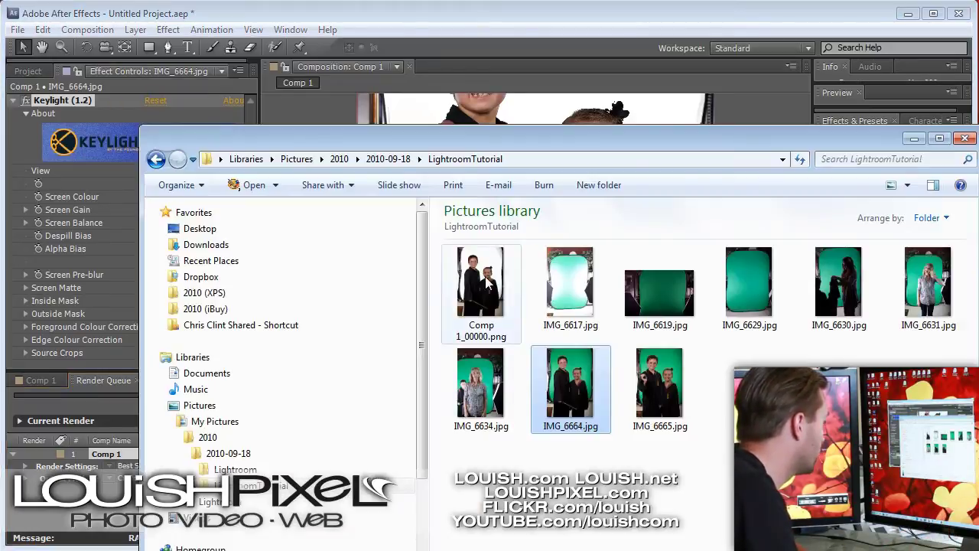
drag(463, 132, 377, 48)
click(397, 187)
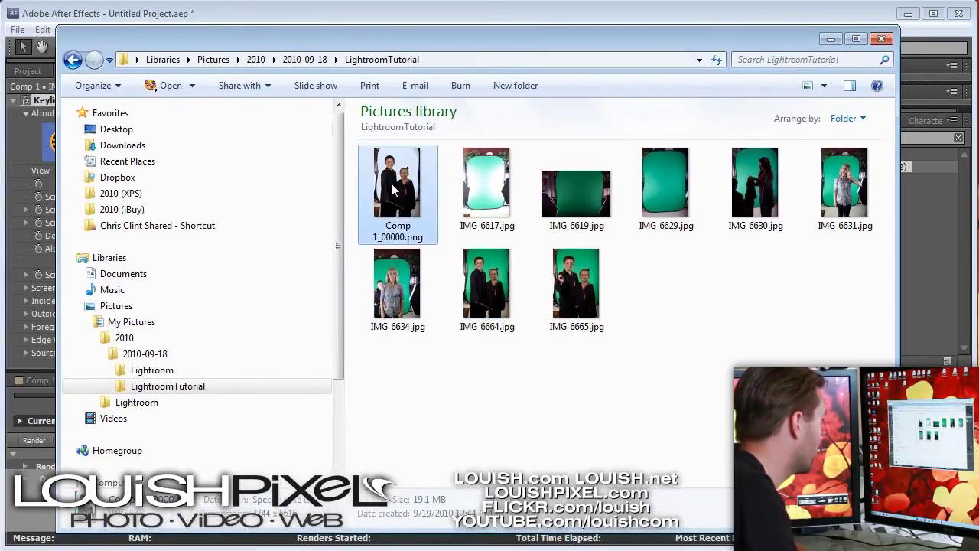
double_click(398, 188)
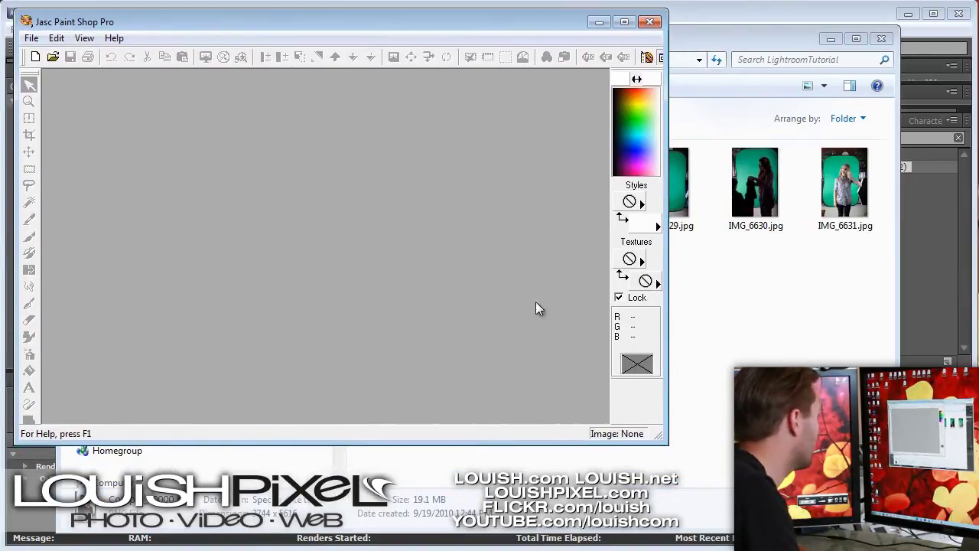
mouse_move(654, 429)
mouse_down()
mouse_move(879, 536)
mouse_move(962, 535)
mouse_move(875, 533)
mouse_up()
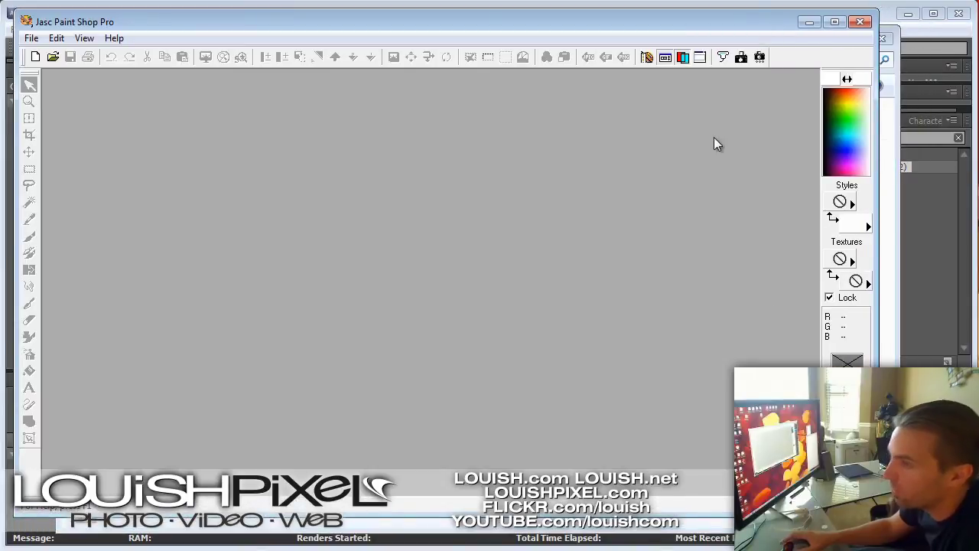
key(alt+Tab)
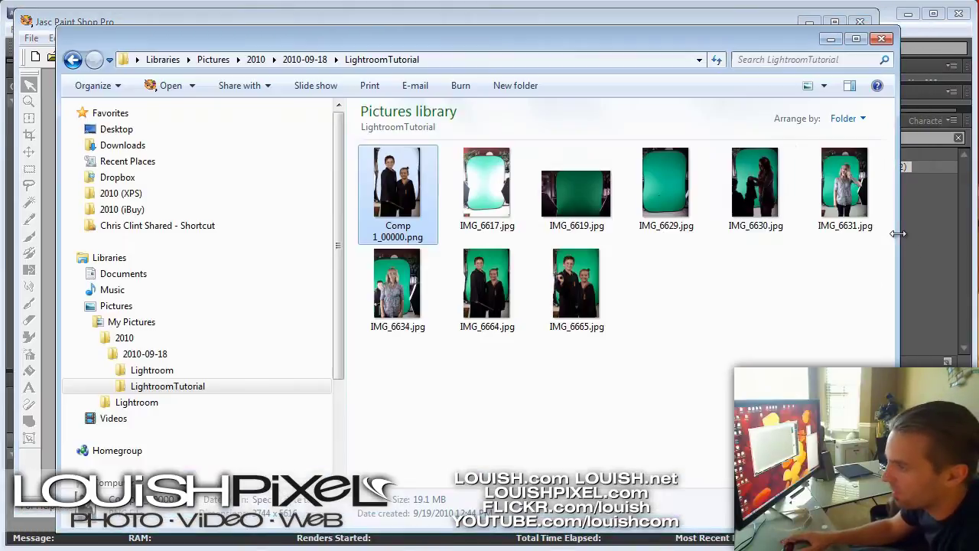
drag(358, 33, 427, 33)
mouse_move(458, 168)
mouse_down()
mouse_move(65, 192)
mouse_move(74, 123)
mouse_up()
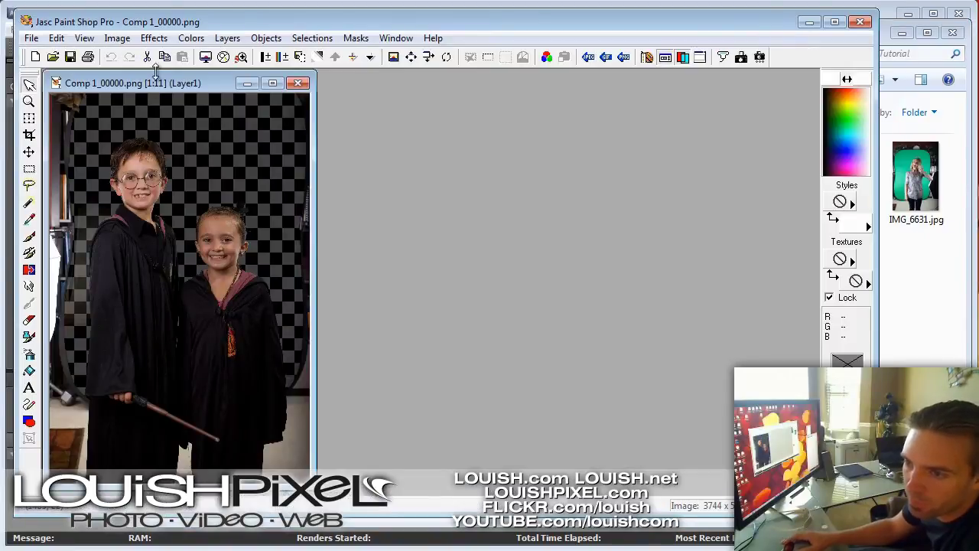
Open hogwarts.jpg from the image browser, close the browser, and place the picture beside the keyed photo
click(646, 57)
double_click(589, 149)
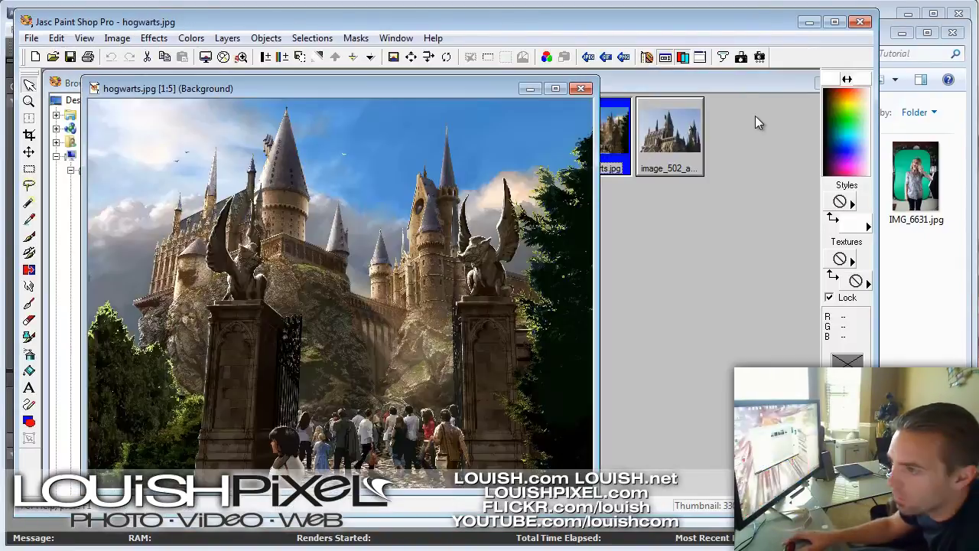
click(788, 84)
click(812, 84)
drag(389, 90, 615, 88)
Draw a freehand selection around both children down to about hand level in Comp 1_00000.png and feather it by 20 pixels
click(201, 82)
click(29, 185)
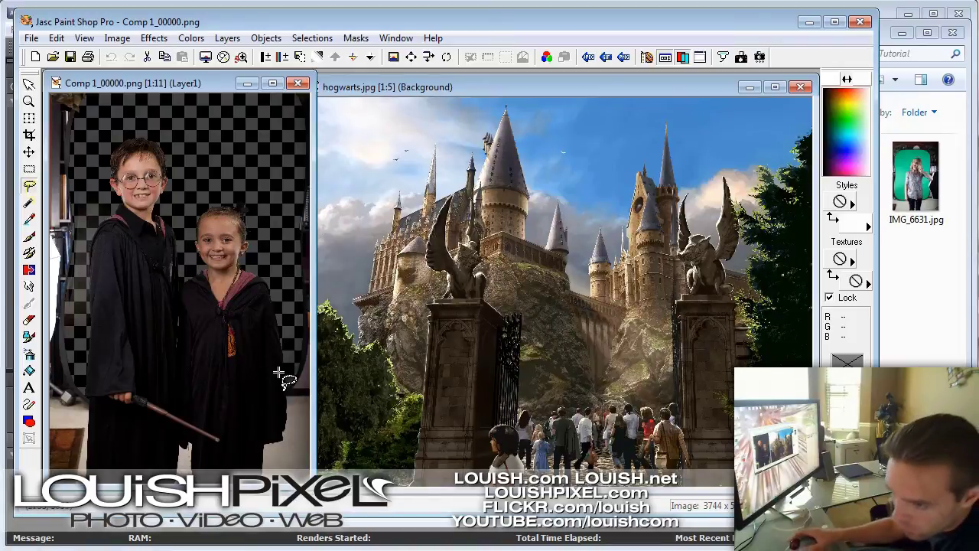
mouse_move(287, 381)
mouse_down()
mouse_move(276, 294)
mouse_move(266, 272)
mouse_move(244, 263)
mouse_move(252, 193)
mouse_move(227, 191)
mouse_move(197, 211)
mouse_move(190, 269)
mouse_move(165, 201)
mouse_move(175, 148)
mouse_move(145, 133)
mouse_move(115, 136)
mouse_move(103, 155)
mouse_move(109, 199)
mouse_move(85, 248)
mouse_move(97, 214)
mouse_move(81, 382)
mouse_move(288, 386)
mouse_up()
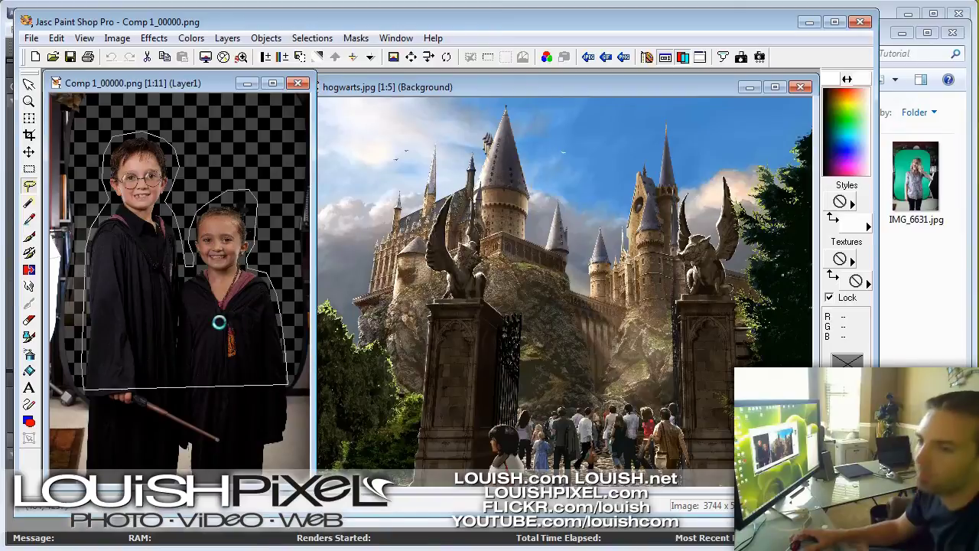
key(ctrl+h)
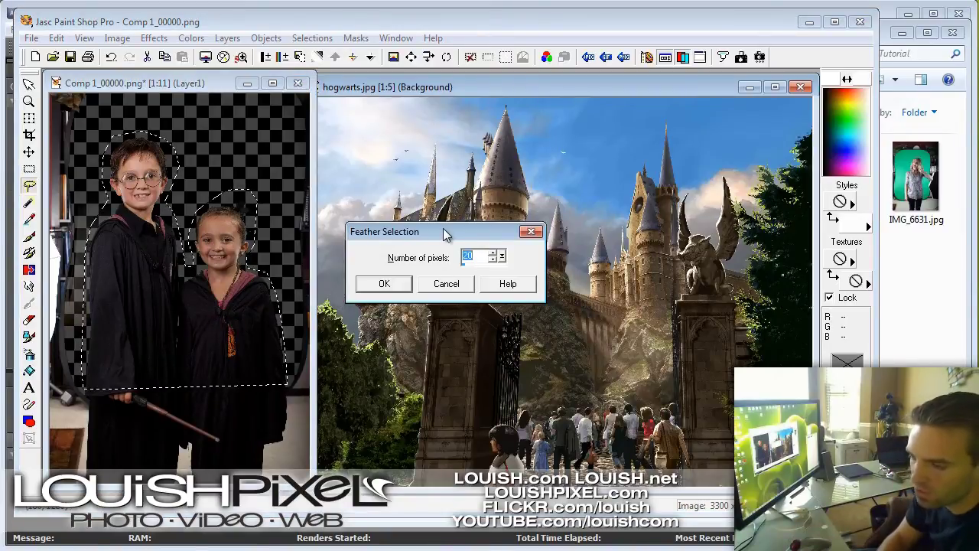
key(Return)
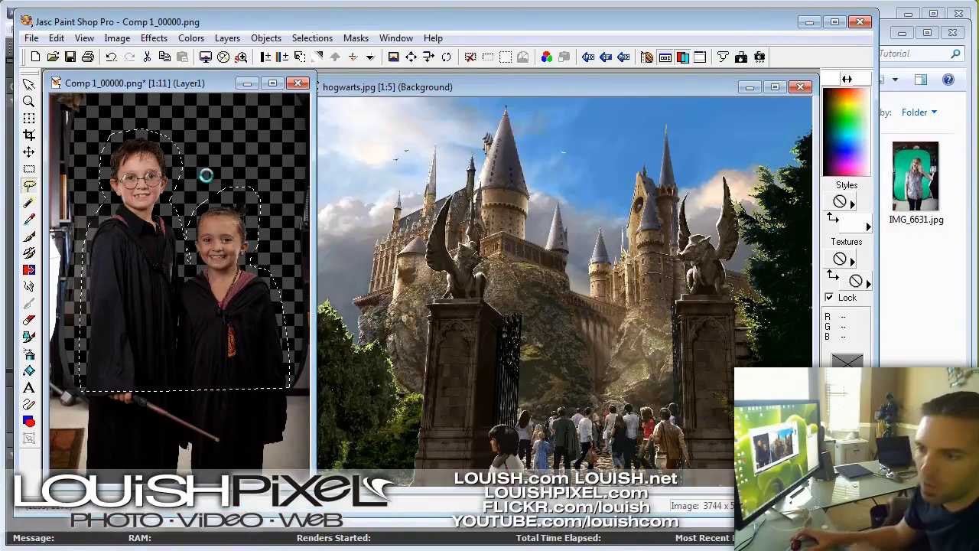
Paste the selected children into hogwarts.jpg as a new layer in front of the castle gate
click(451, 119)
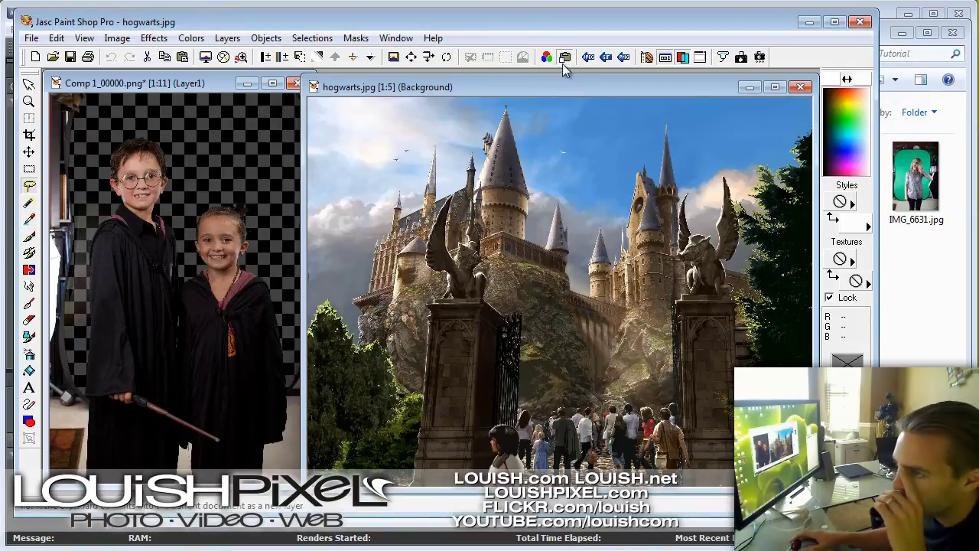
click(564, 61)
drag(650, 257, 706, 404)
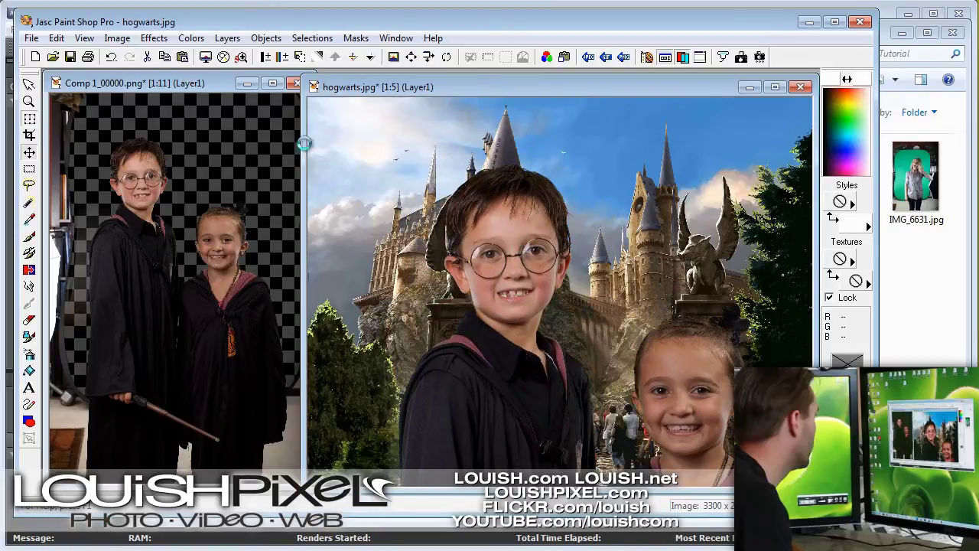
Scale down the children's layer with the Deform tool and position it between the gate pillars at the picture's lower edge
key(d)
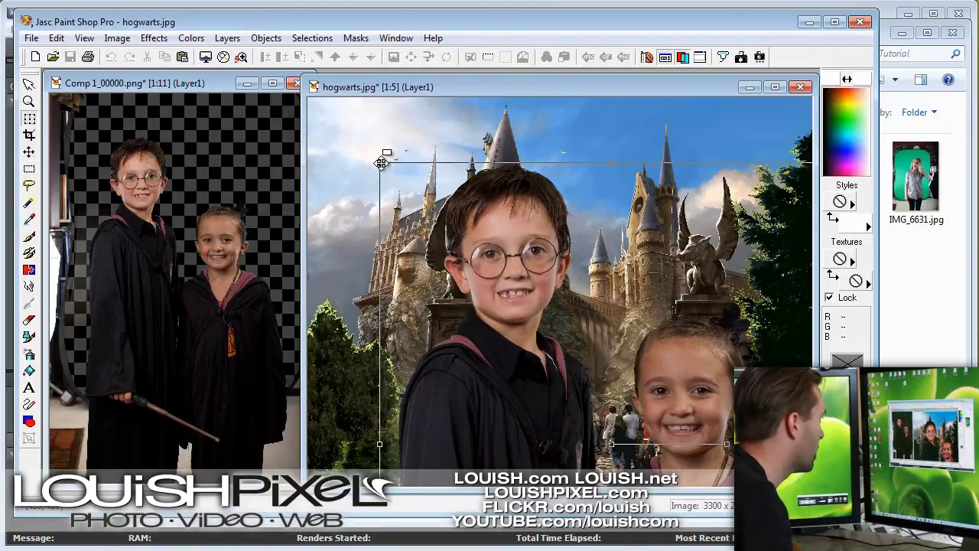
drag(380, 163, 417, 205)
drag(498, 235, 533, 278)
drag(696, 245, 725, 201)
drag(542, 247, 548, 240)
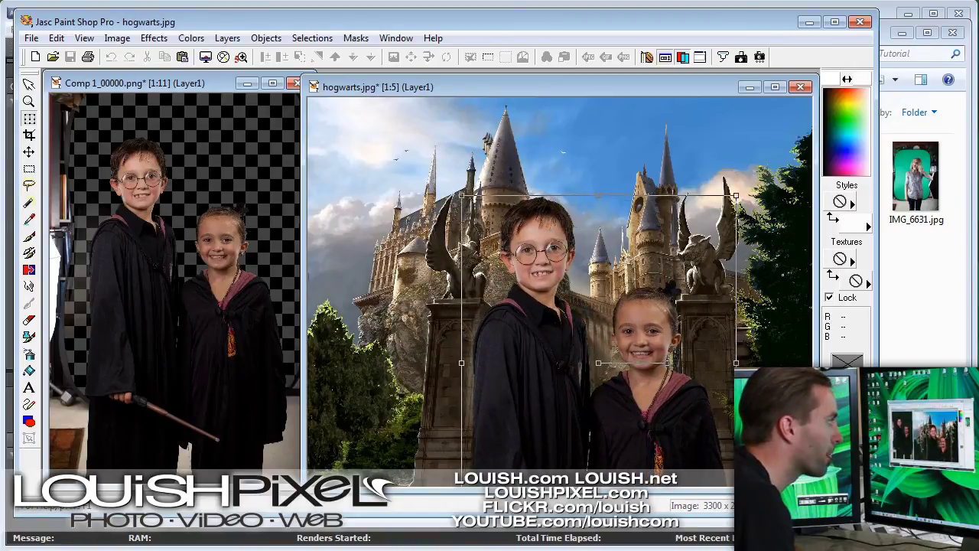
click(760, 209)
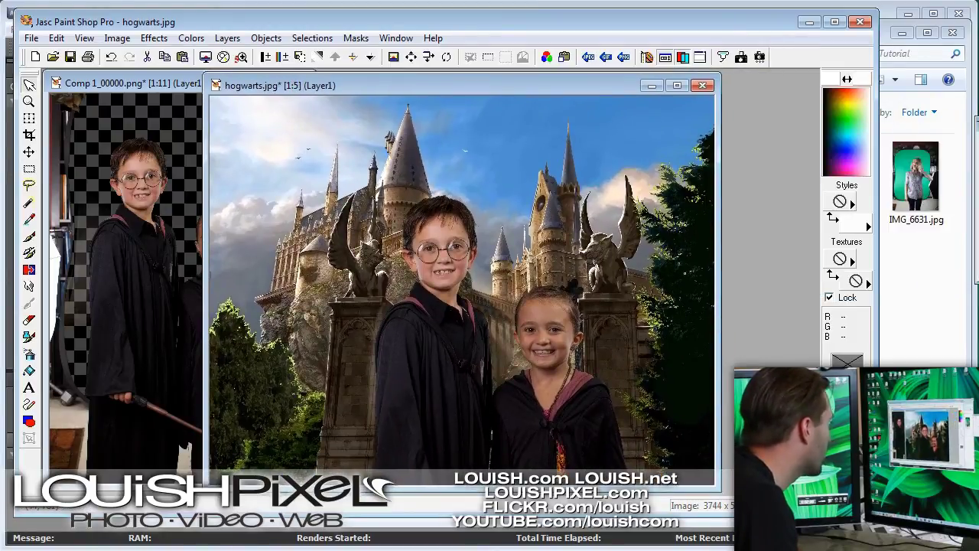
Examine the keyed edges of the boy's hair against the castle background up close at 5:1
click(28, 101)
right_click(310, 200)
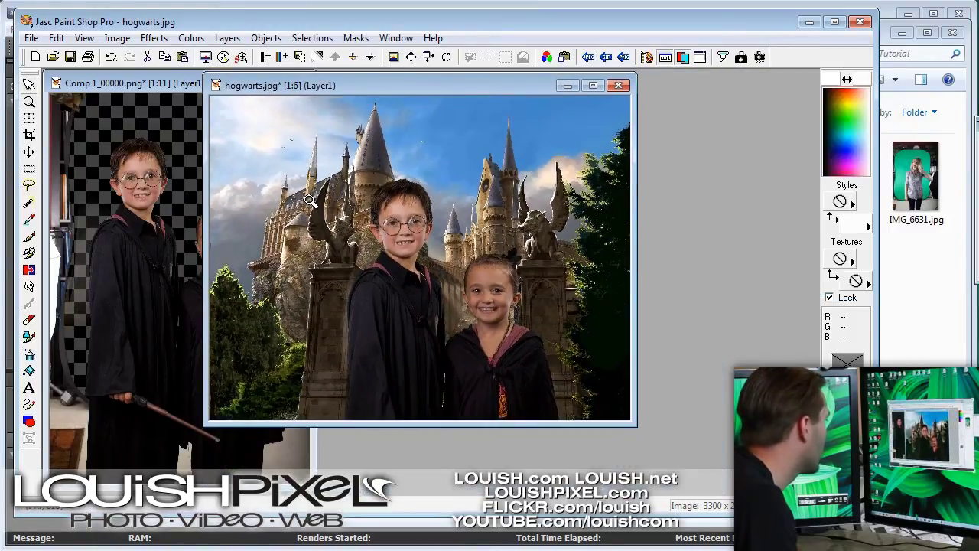
click(482, 287)
click(479, 286)
click(464, 341)
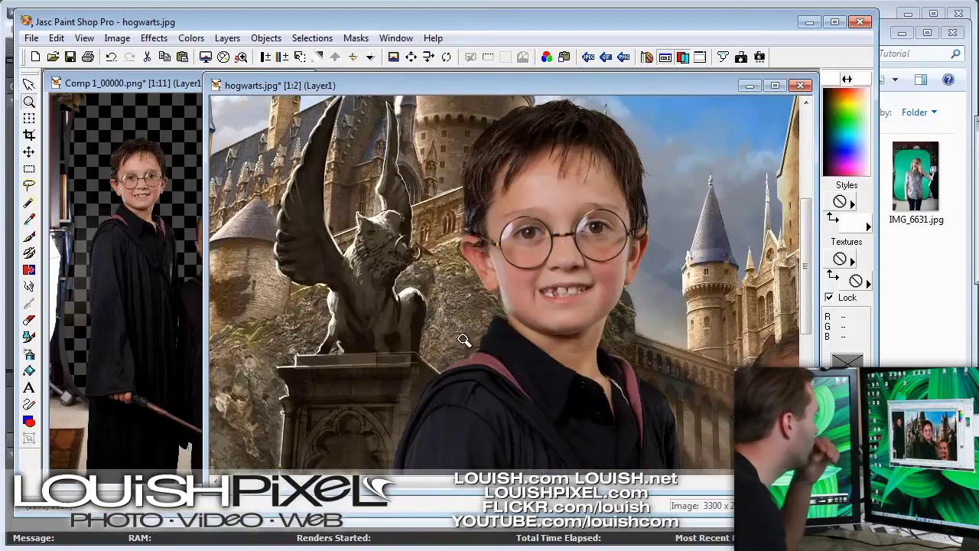
click(549, 264)
drag(811, 269, 806, 203)
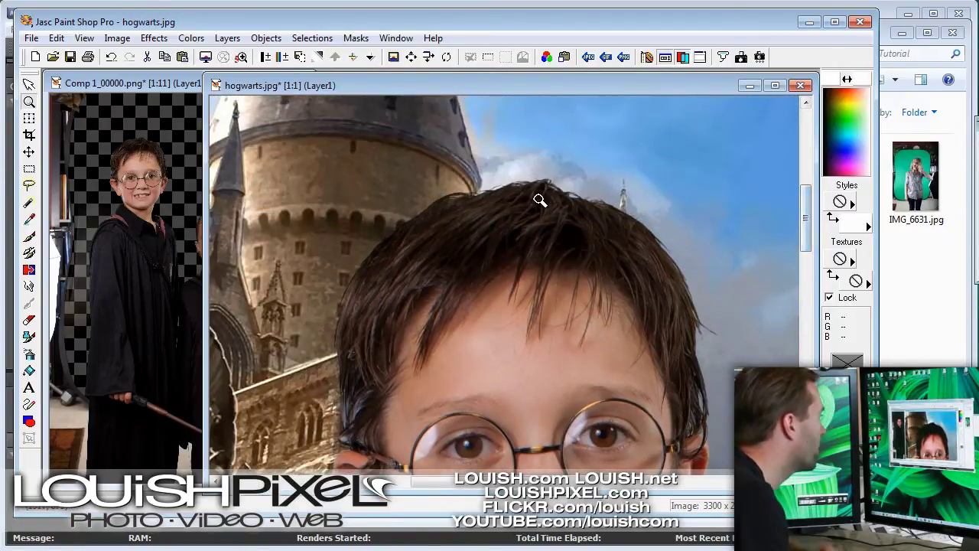
click(465, 206)
click(617, 291)
click(635, 378)
click(635, 378)
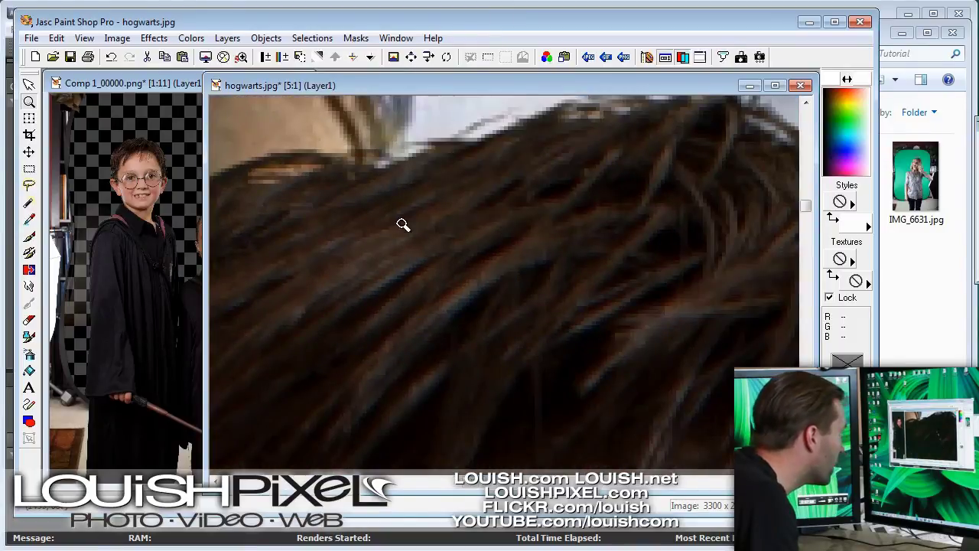
Examine the boy's hair edges at 6:1, his glasses at 2:1, and both children against the castle at 1:4
click(403, 224)
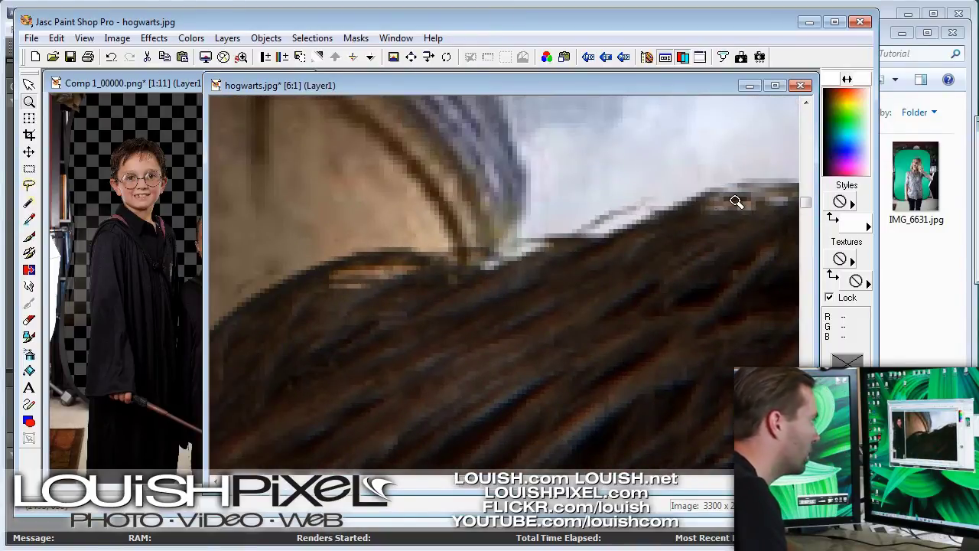
right_click(419, 269)
right_click(419, 269)
right_click(530, 339)
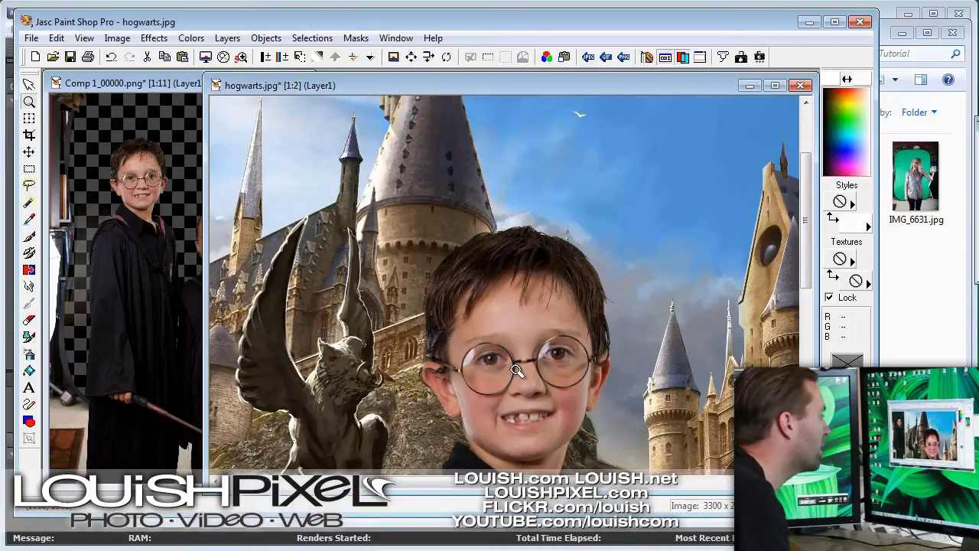
click(583, 352)
click(566, 243)
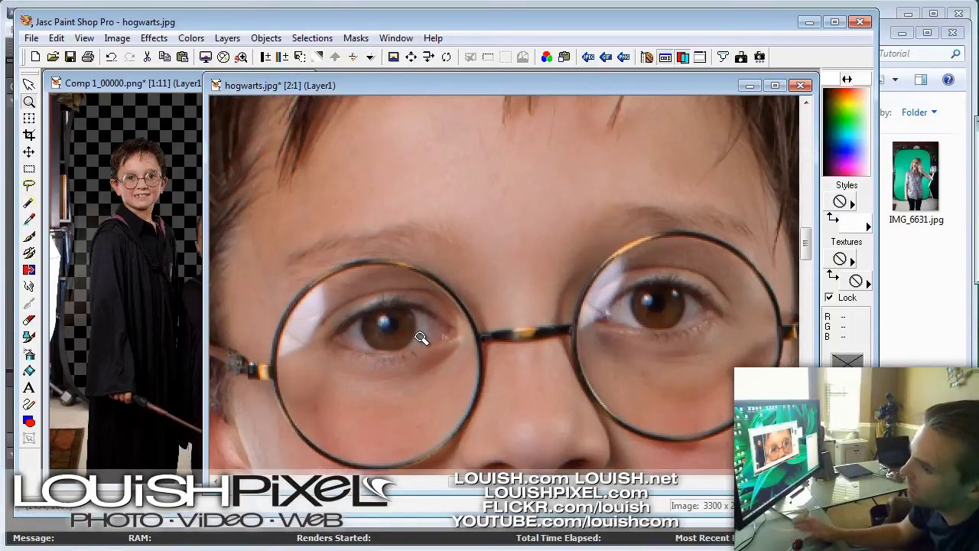
right_click(422, 335)
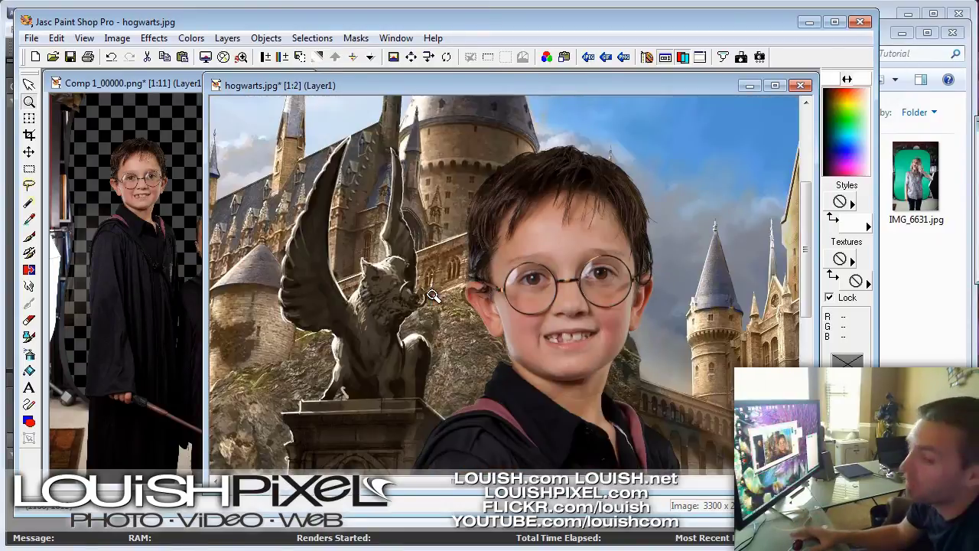
right_click(436, 296)
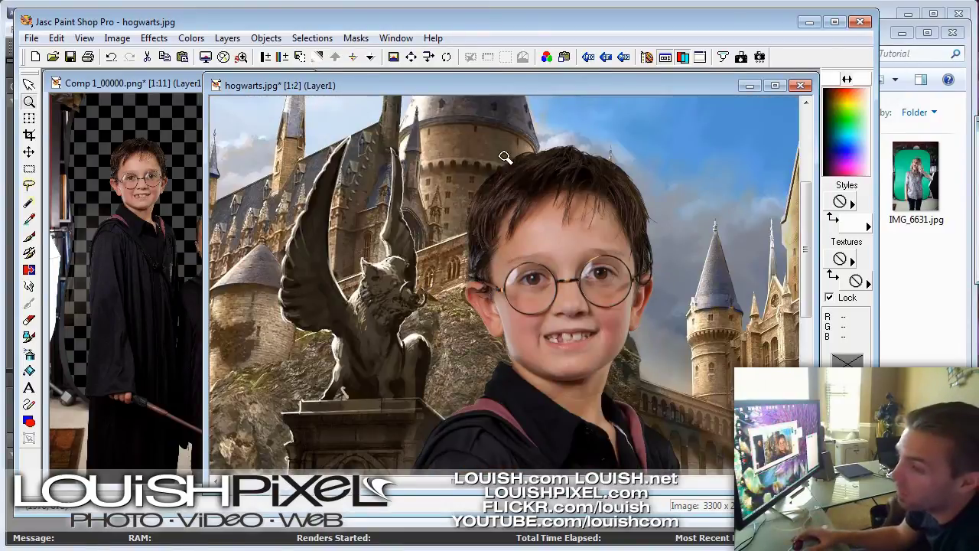
right_click(567, 287)
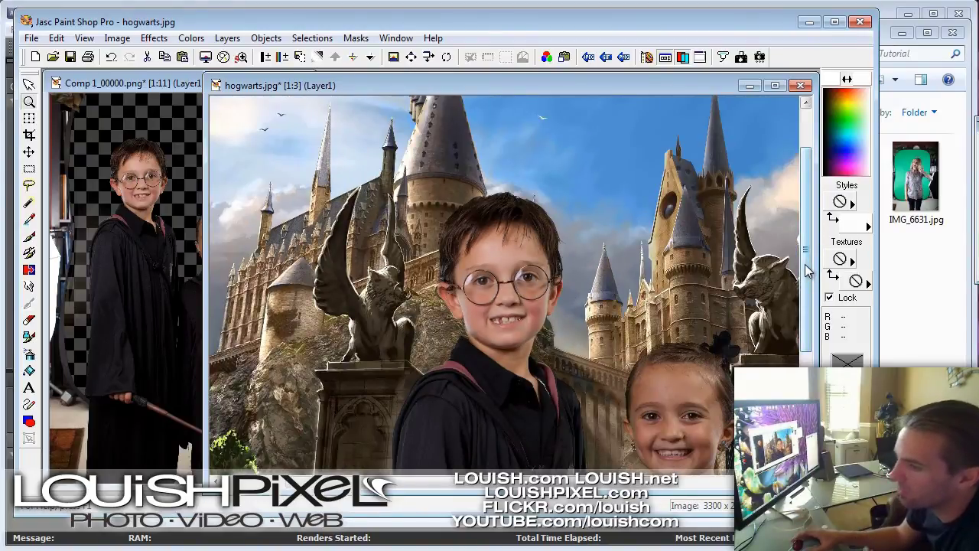
drag(808, 270, 807, 361)
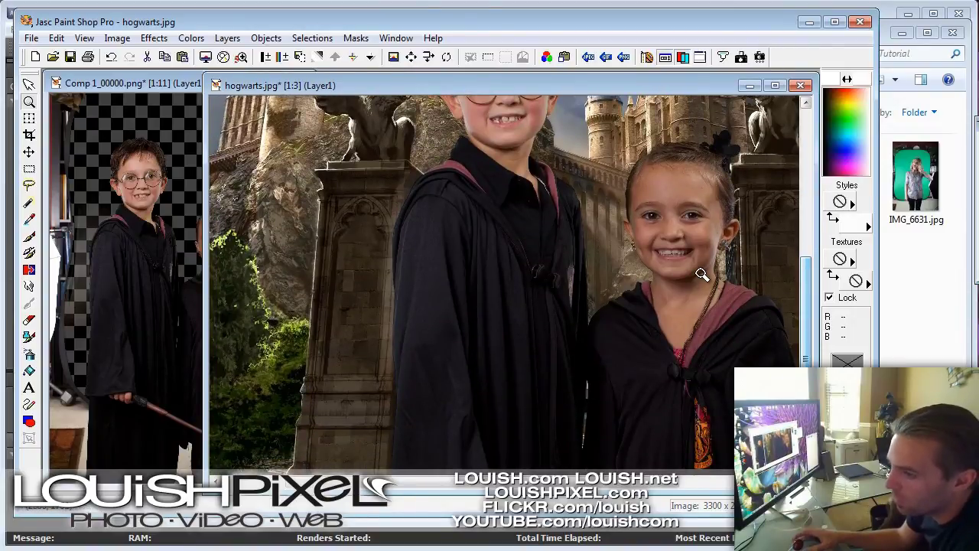
right_click(625, 248)
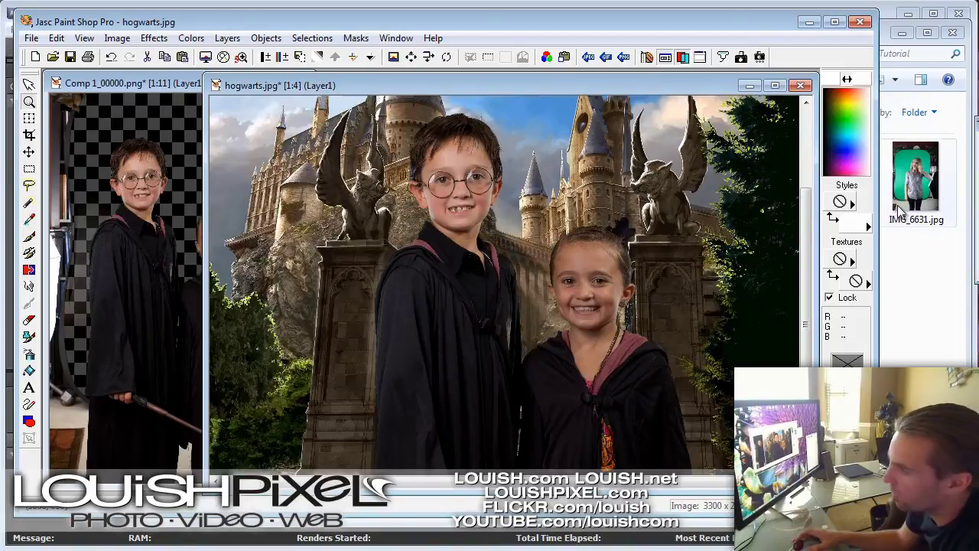
Open the original green-screen photo IMG_6664.jpg from the LightroomTutorial folder in Paint Shop Pro, beside the hogwarts.jpg composite
click(887, 253)
drag(642, 32, 858, 24)
click(773, 267)
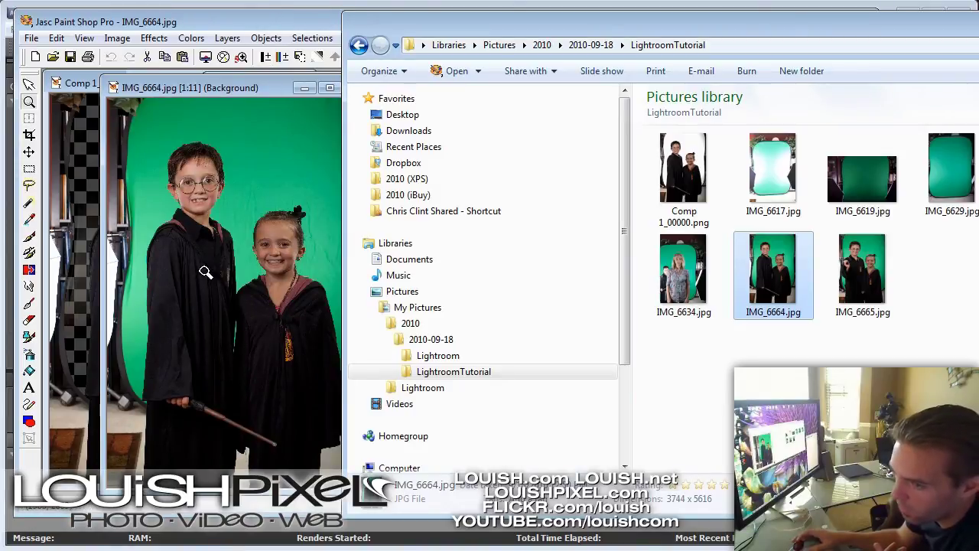
click(200, 206)
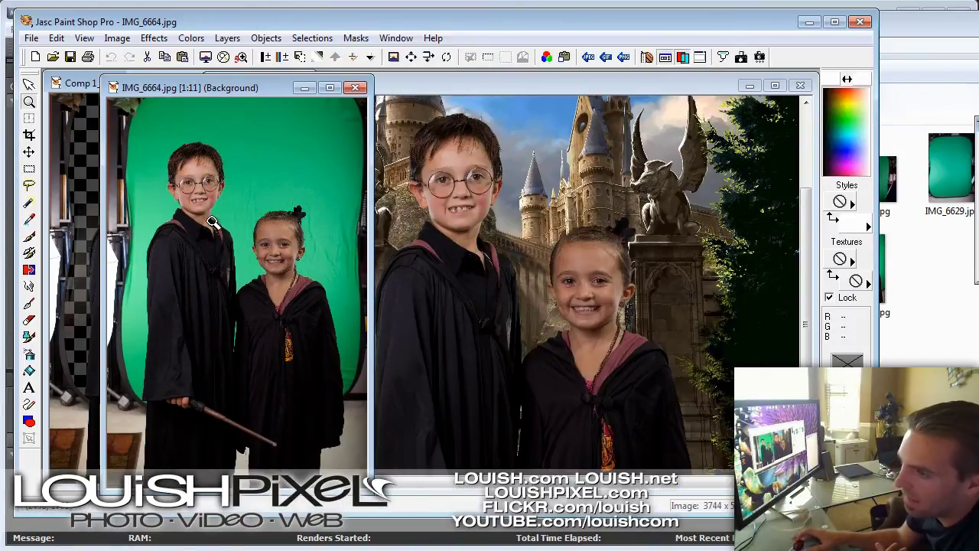